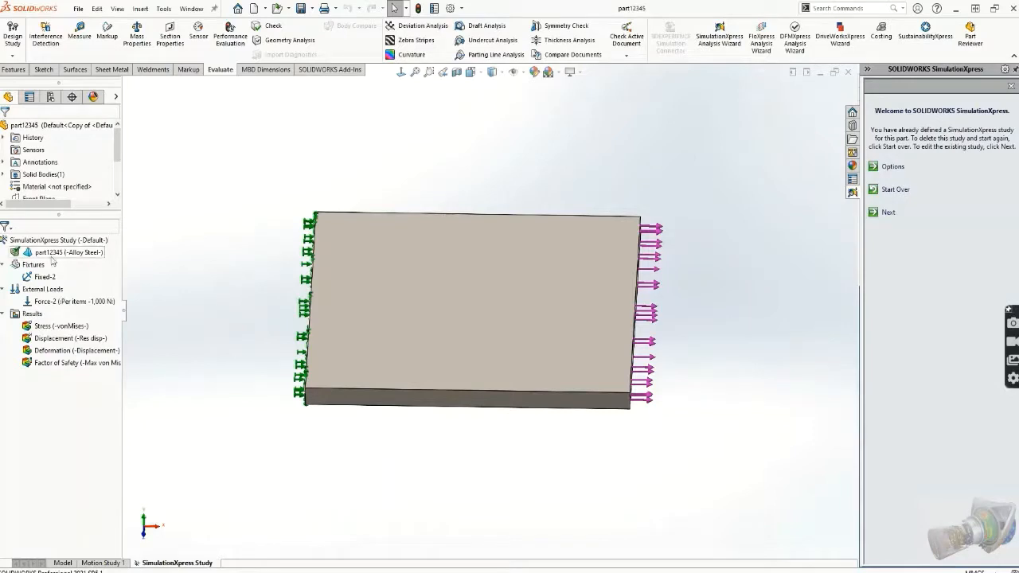
Review the fixed-geometry fixture definition on the plate's end face and close it with its settings kept
left_click(34, 264)
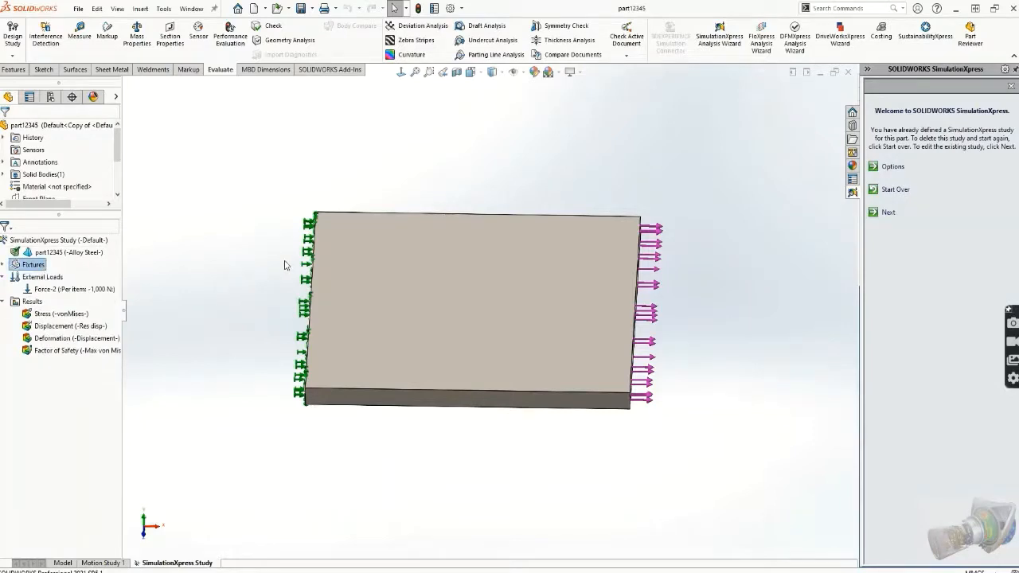
left_click(38, 276)
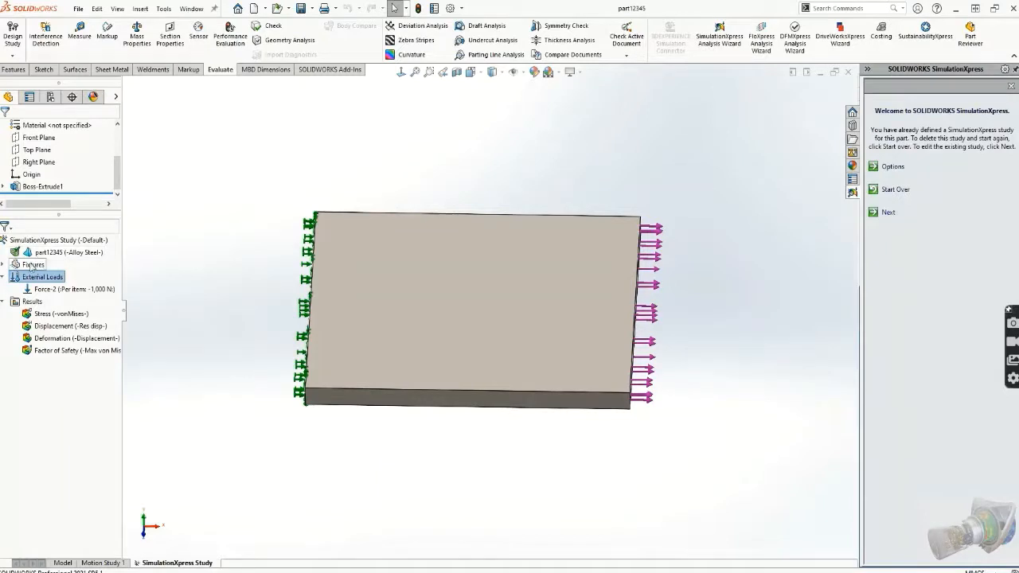
double_click(32, 265)
double_click(34, 277)
middle_click_drag(231, 279, 280, 231)
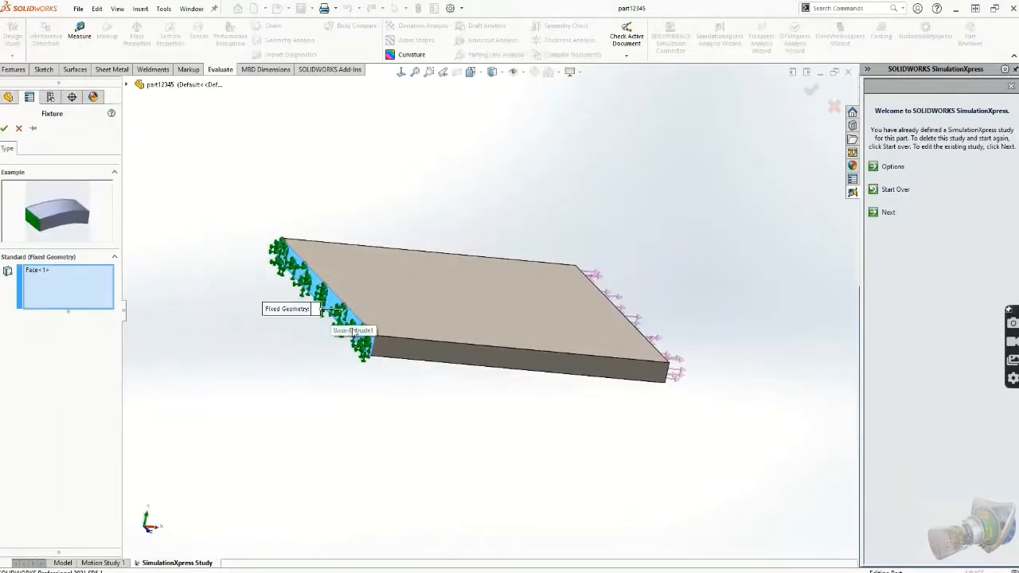
left_click(4, 130)
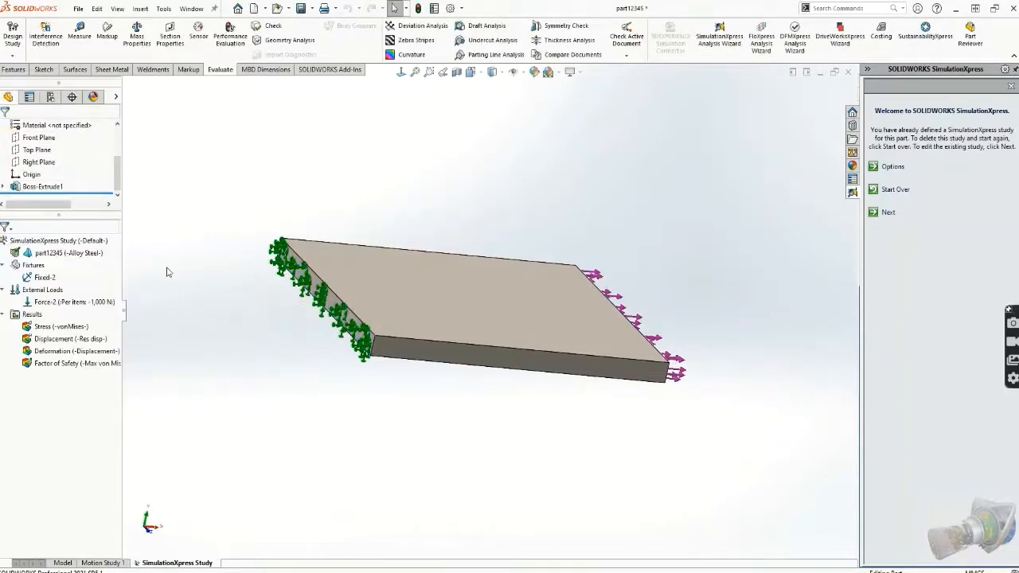
Review the external force definition on the plate's end face opposite the fixture and close it with its settings kept
left_click(66, 302)
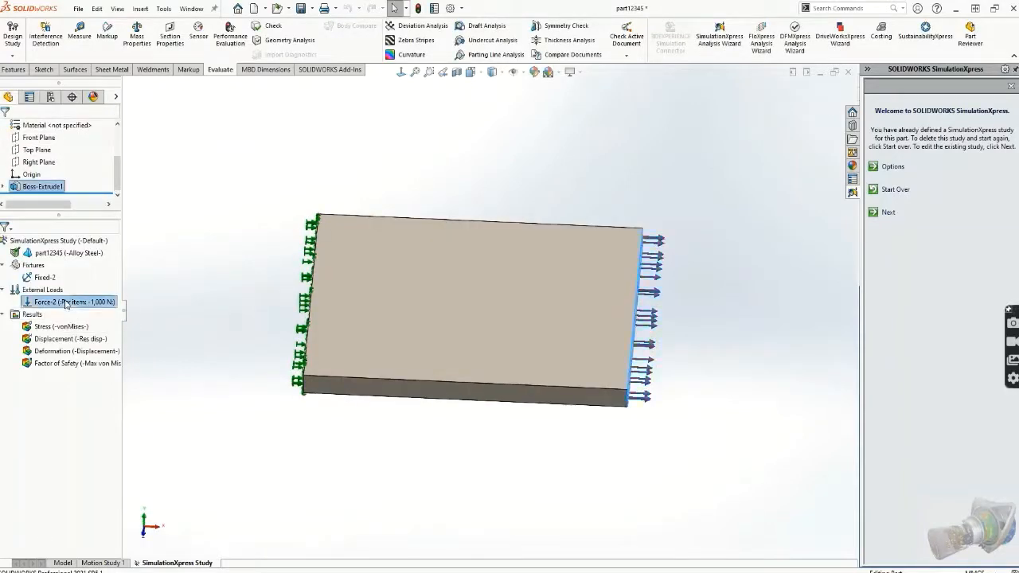
middle_click_drag(637, 285, 602, 246)
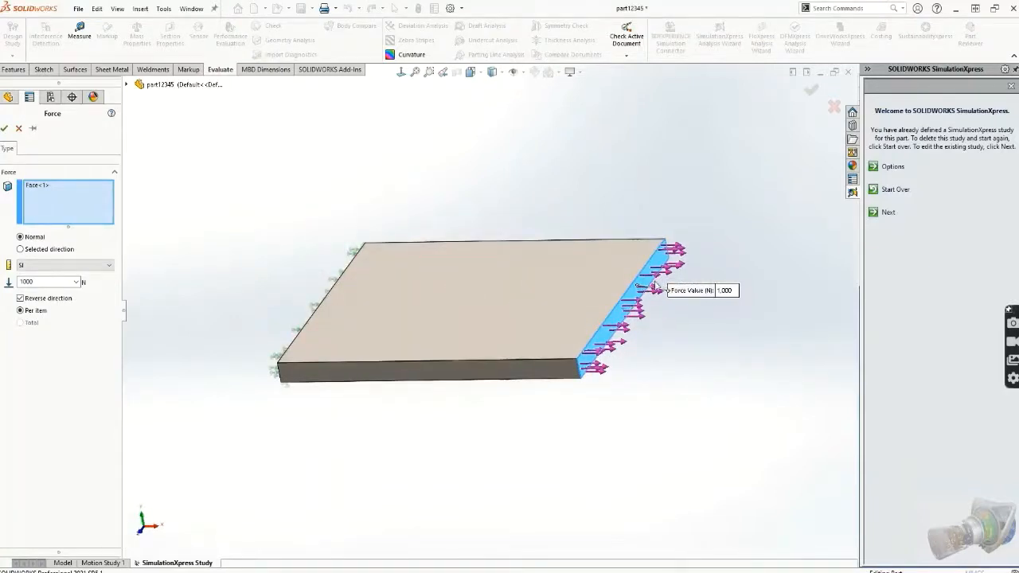
middle_click_drag(646, 281, 649, 285)
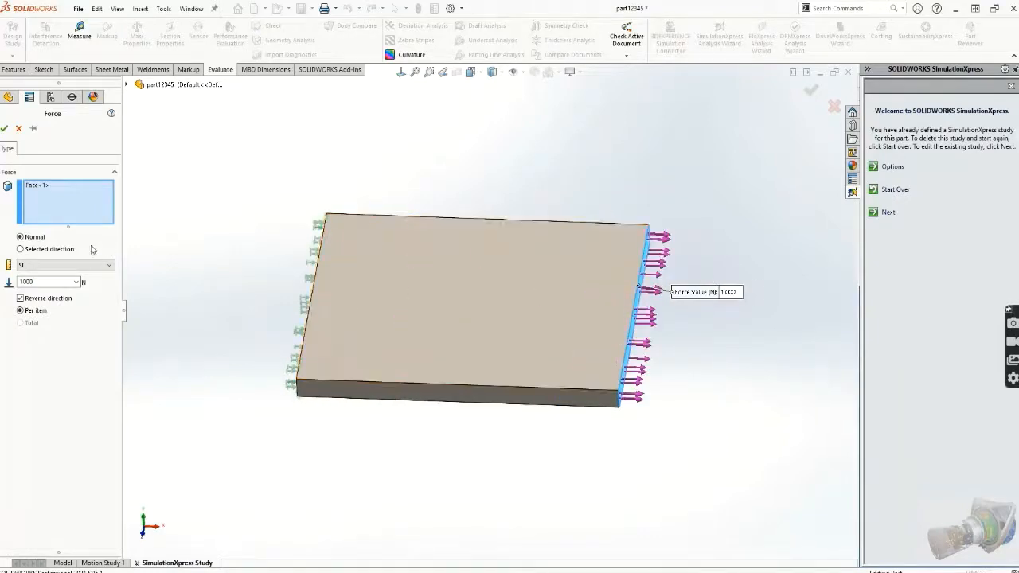
left_click(5, 129)
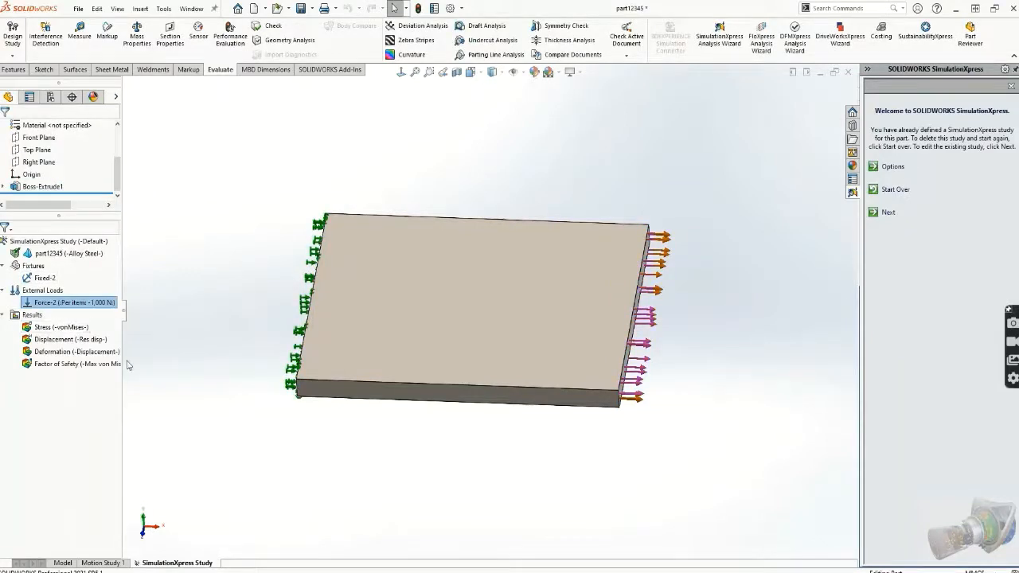
Show the von Mises stress plot of the solid plate and examine the fixed-end corners against the colour legend
double_click(68, 329)
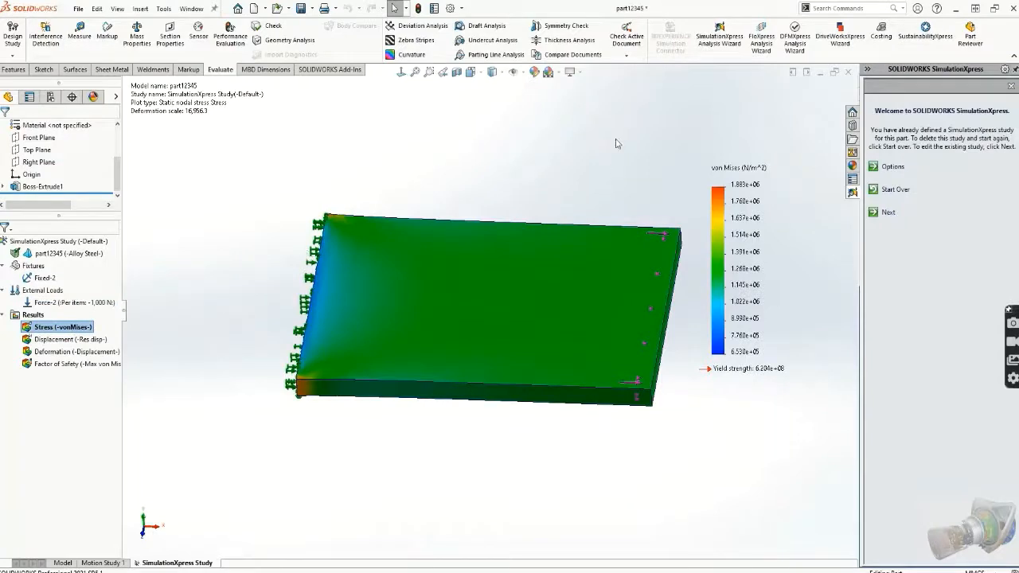
middle_click_drag(649, 179, 648, 144)
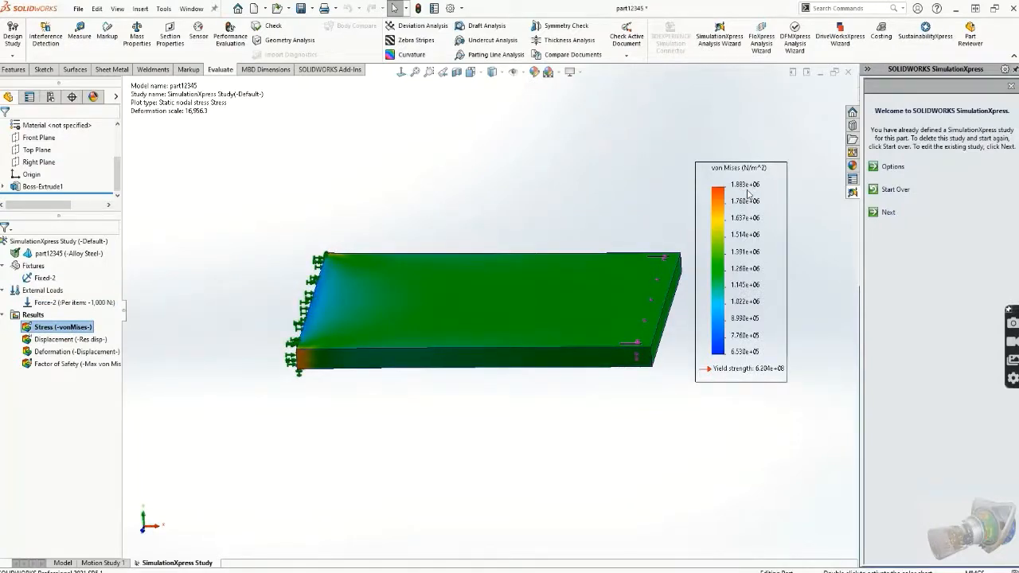
middle_click_drag(431, 218, 469, 218)
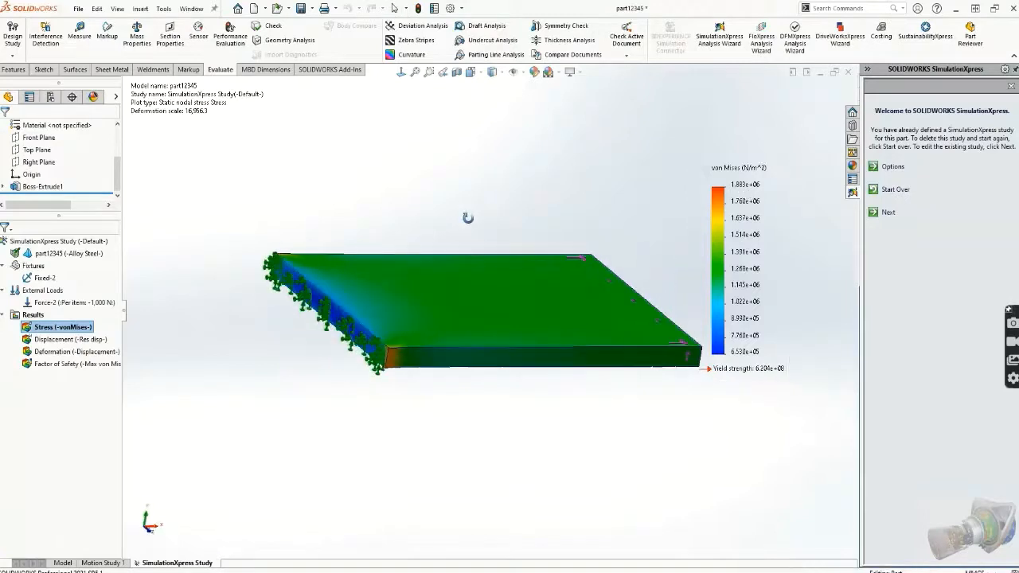
scroll(386, 356, "down", 3)
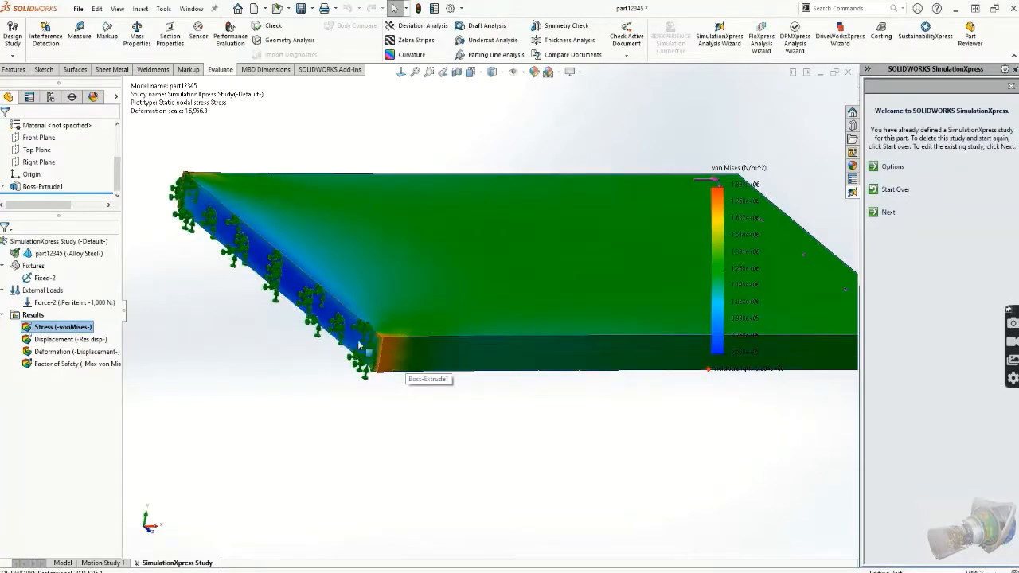
scroll(390, 358, "down", 3)
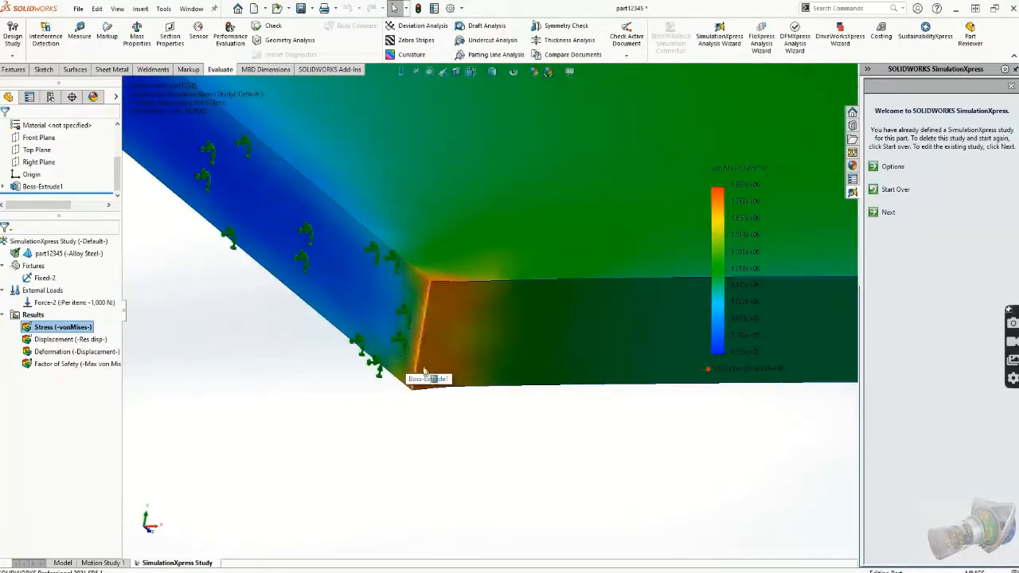
scroll(426, 367, "up", 5)
middle_click_drag(536, 321, 455, 353)
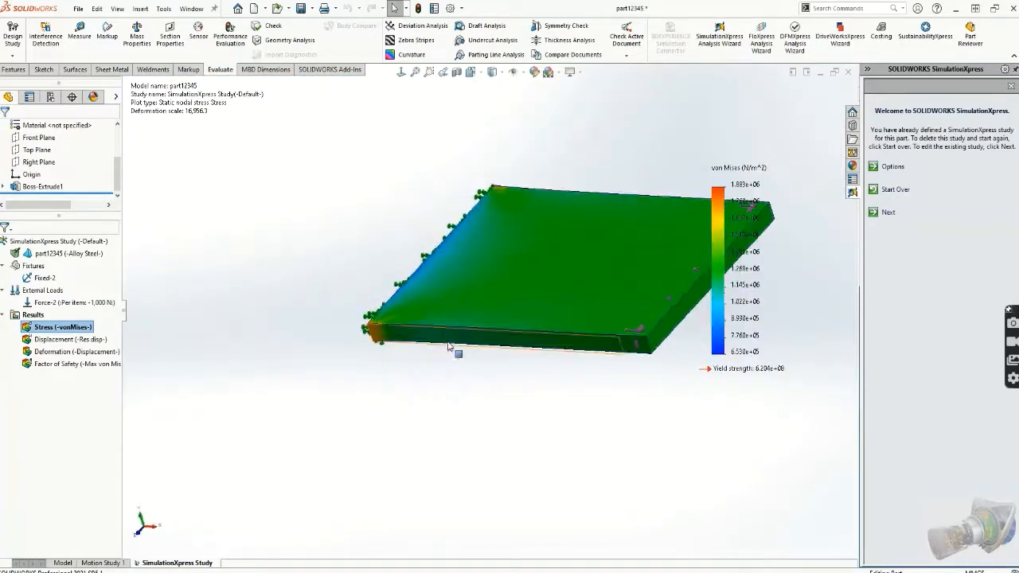
scroll(484, 314, "up", 3)
scroll(719, 200, "down", 2)
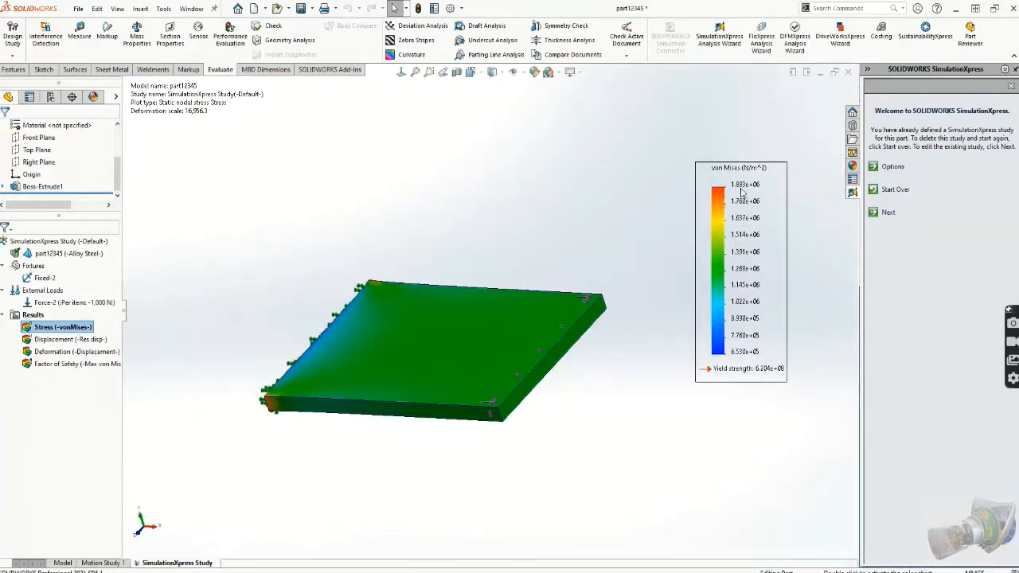
Show the resultant displacement plot of the solid plate and examine how displacement varies from the fixed end to the loaded end
double_click(54, 341)
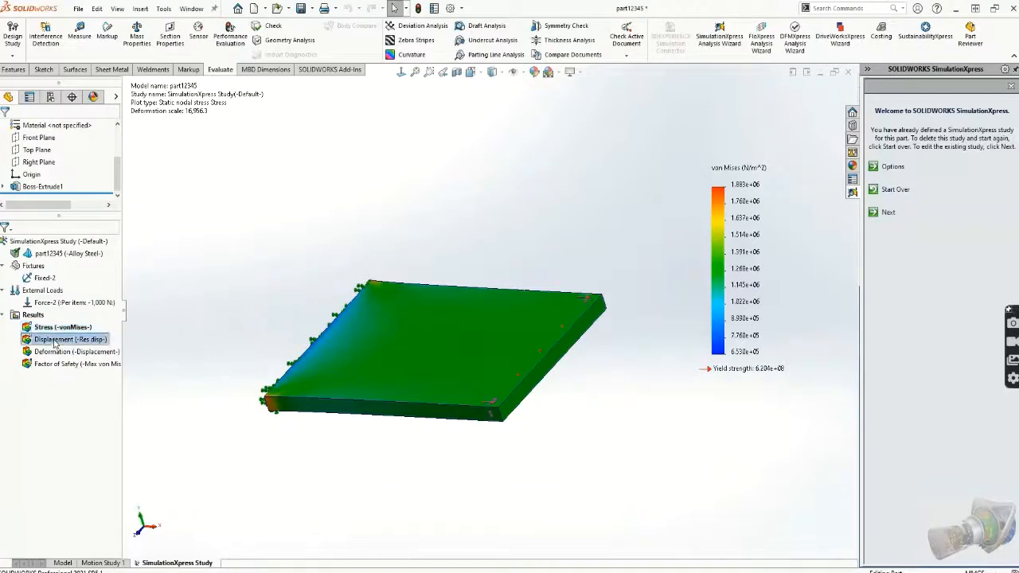
middle_click_drag(440, 214, 486, 197)
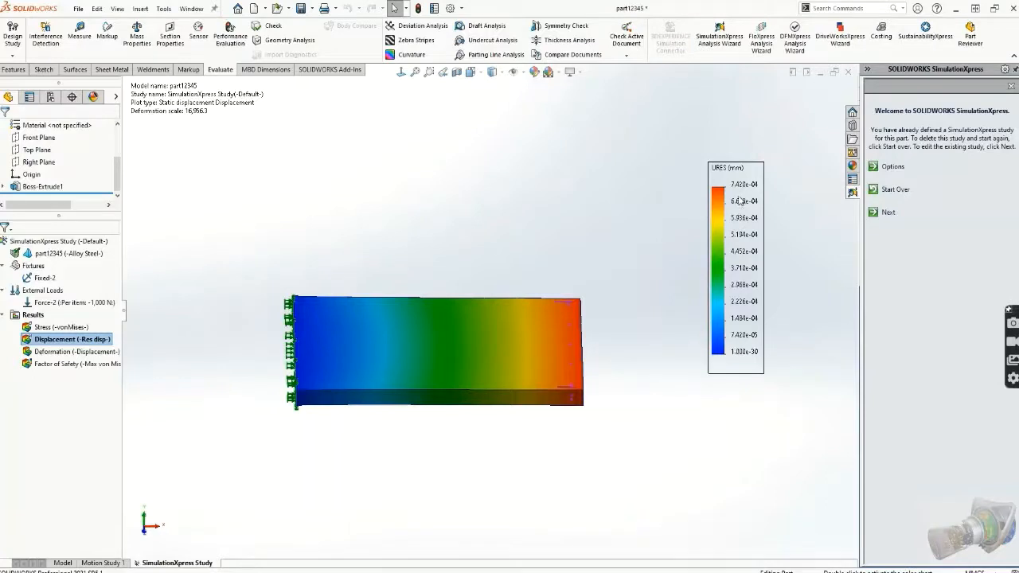
middle_click_drag(525, 257, 507, 313)
scroll(406, 342, "up", 1)
scroll(406, 343, "down", 1)
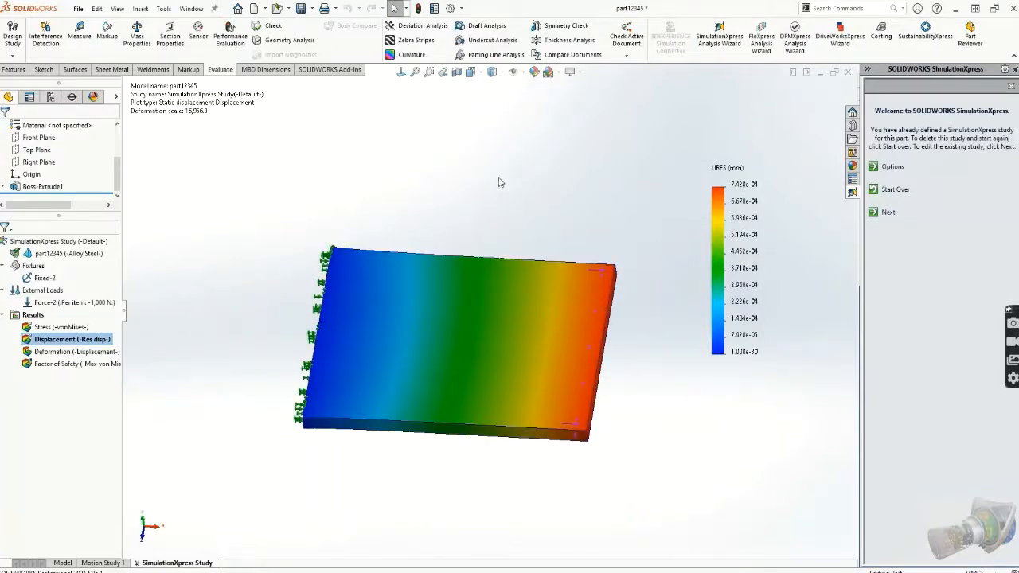
Switch to the open part partsc, the plate with the central hole, and launch the SimulationXpress Analysis Wizard
mouse_move(410, 570)
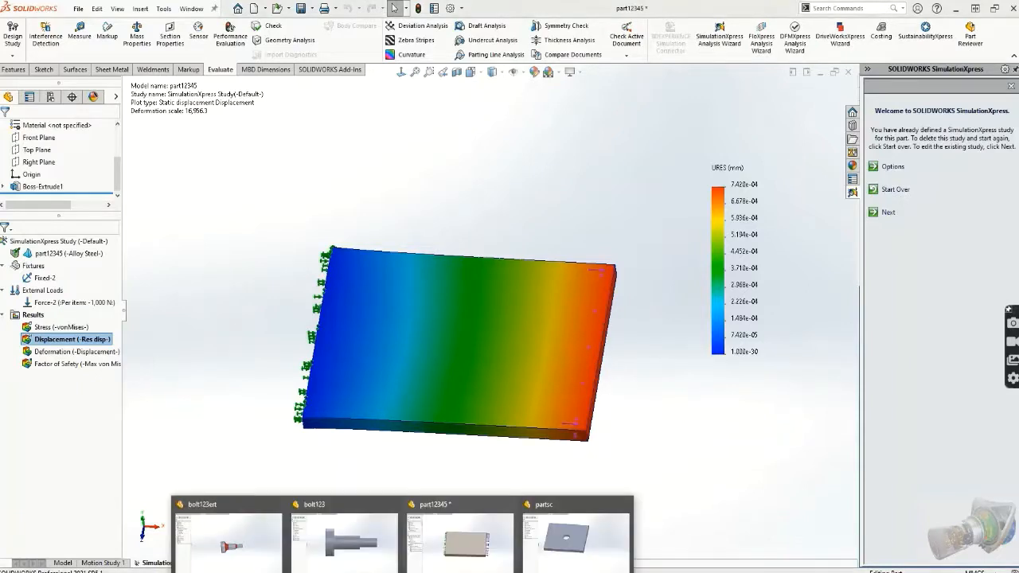
left_click(575, 525)
middle_click_drag(321, 273, 328, 250)
scroll(328, 249, "down", 2)
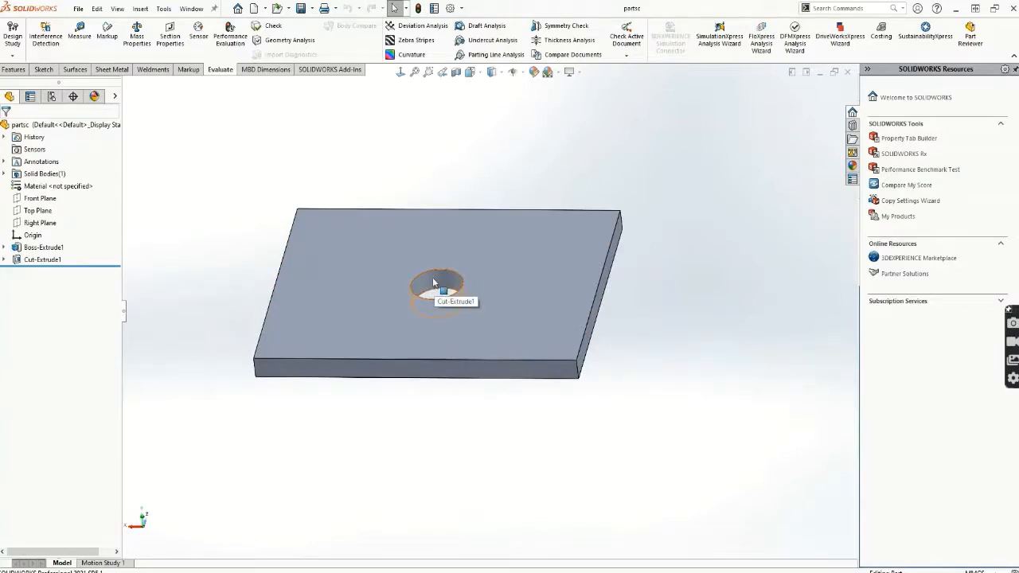
left_click(719, 37)
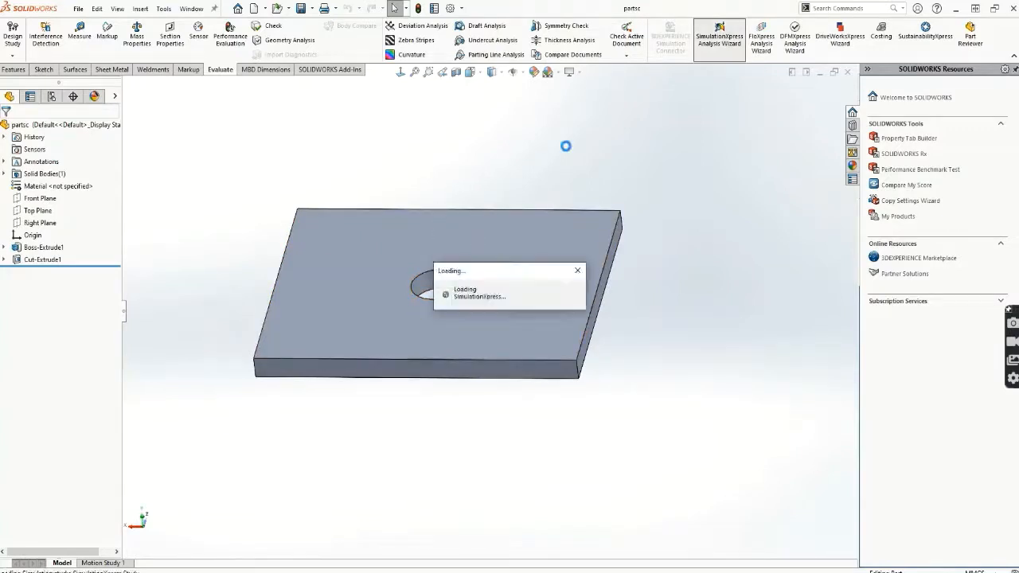
Check which end faces of the holed plate carry the fixed fixture and the external force
left_click(40, 277)
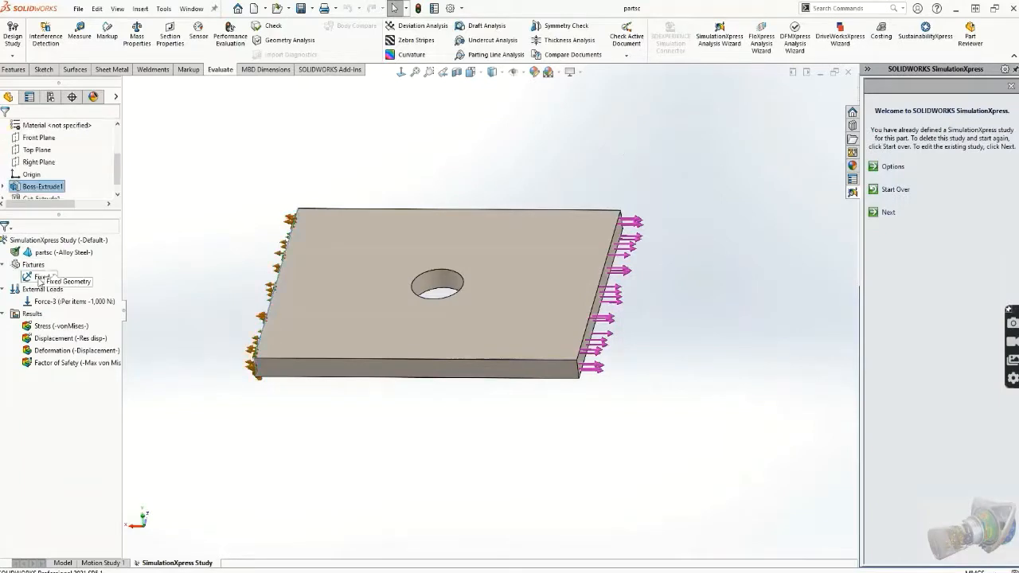
middle_click_drag(259, 273, 301, 281)
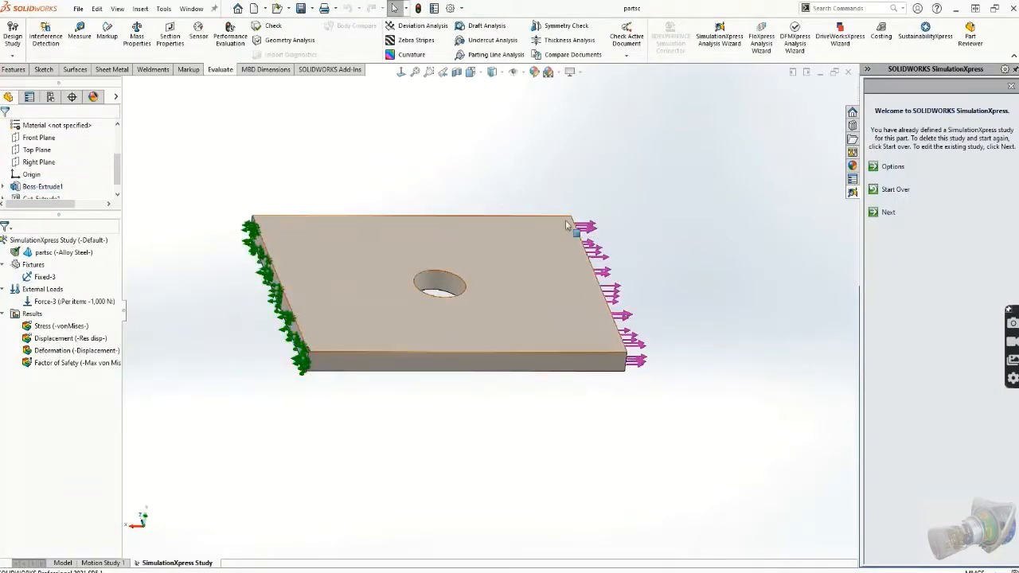
middle_click_drag(656, 180, 600, 188)
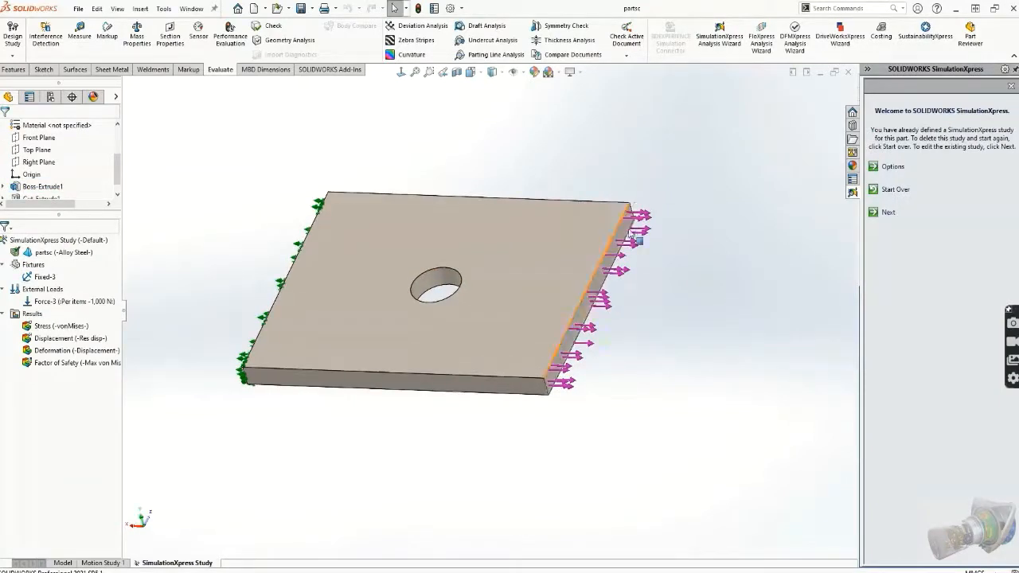
left_click(97, 306)
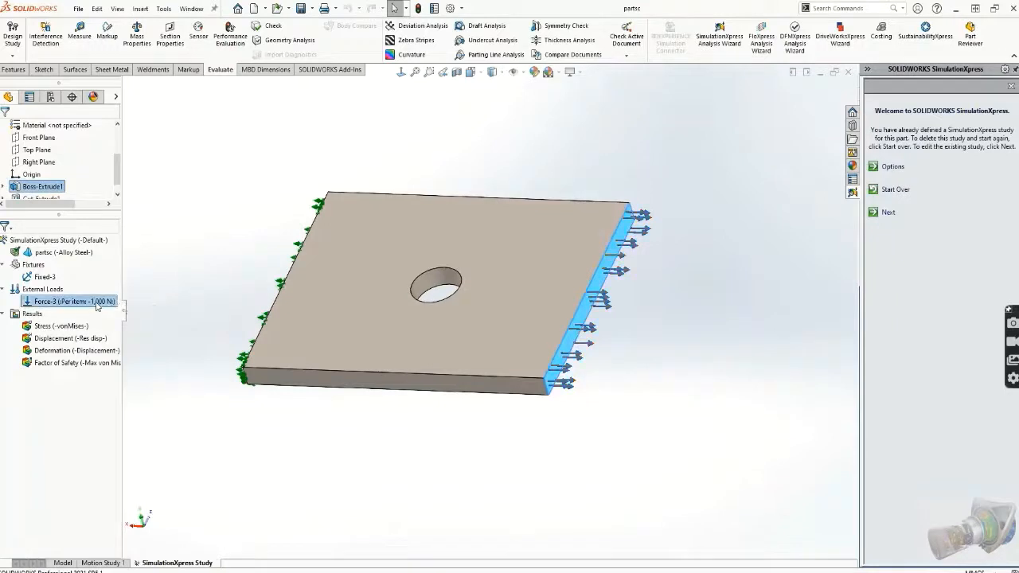
Show the von Mises stress plot of the holed plate and examine the stress distribution around the central hole
double_click(62, 326)
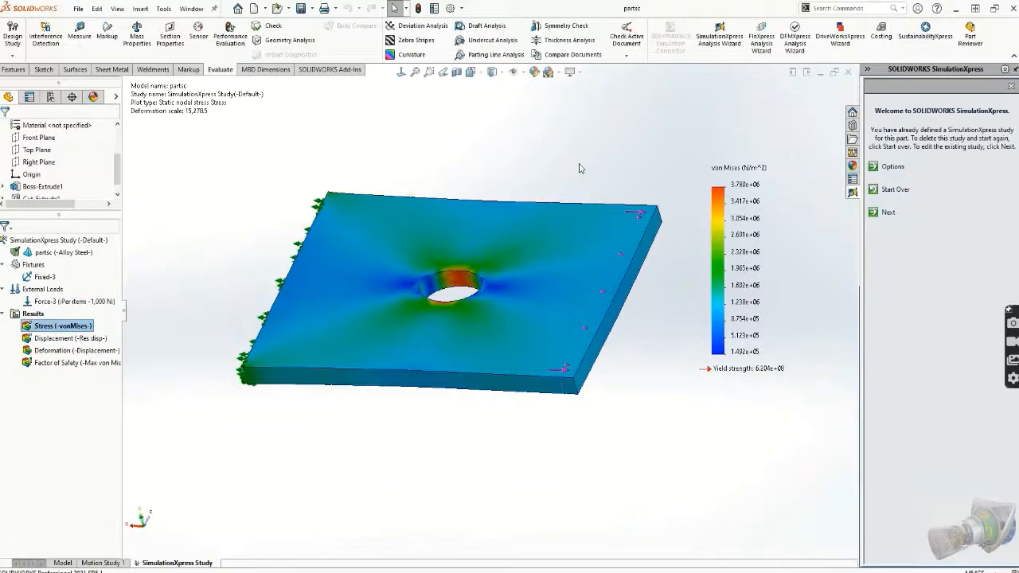
middle_click_drag(609, 152, 633, 151)
scroll(633, 152, "up", 1)
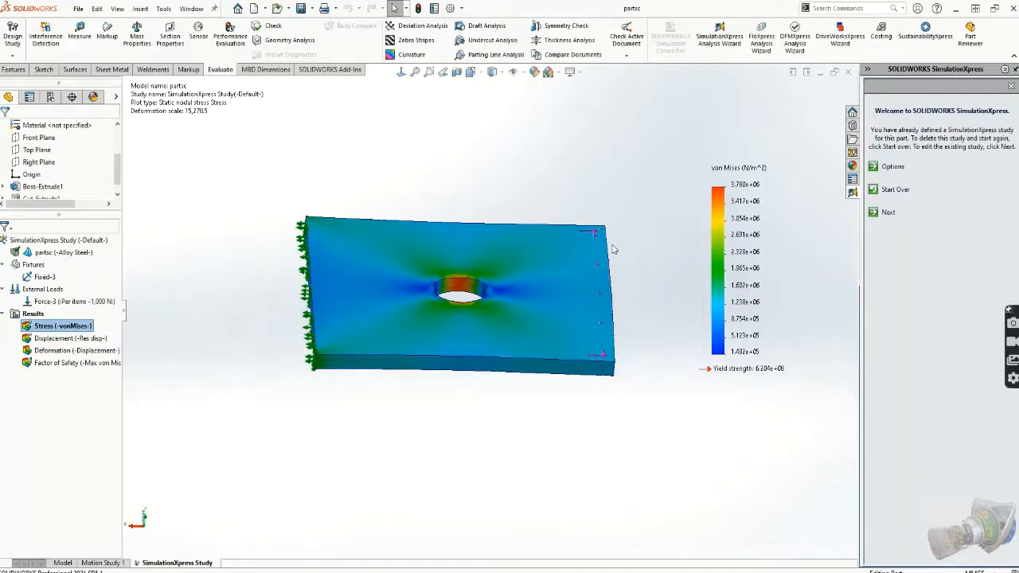
middle_click_drag(614, 249, 593, 316)
scroll(500, 316, "down", 3)
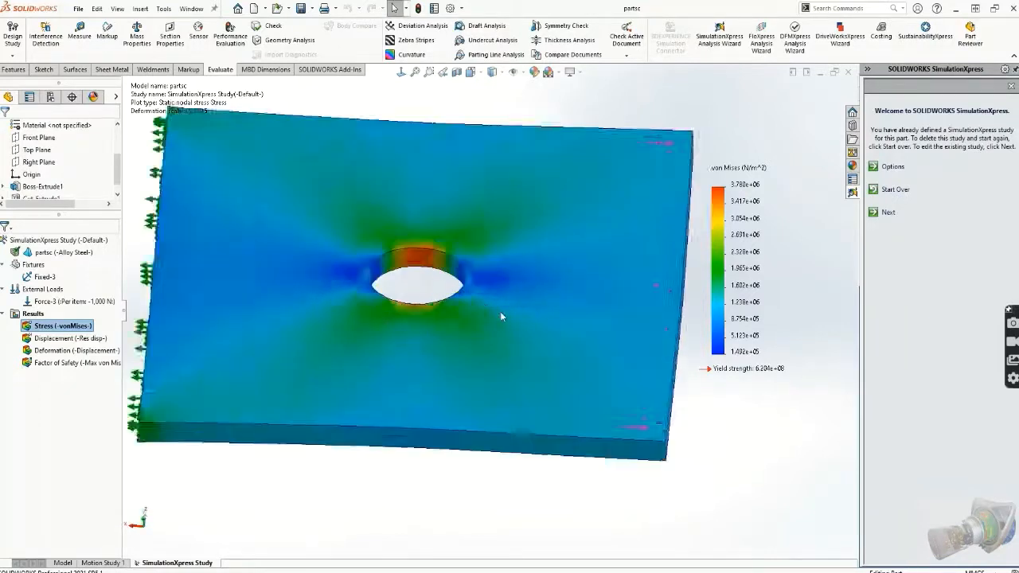
scroll(447, 288, "down", 2)
scroll(447, 287, "up", 3)
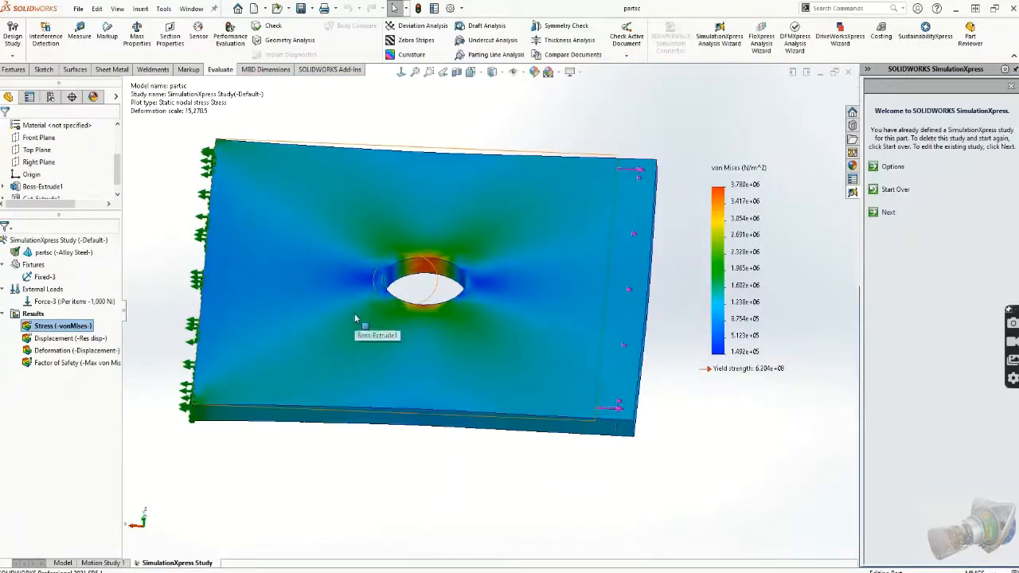
middle_click_drag(355, 319, 439, 318)
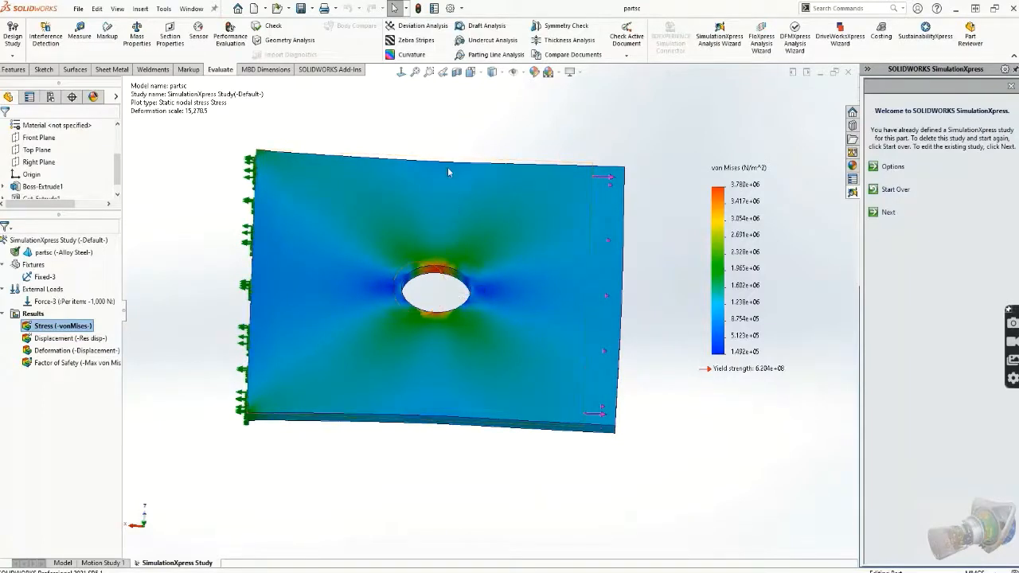
Apply a planar section view to the holed plate using the Right Plane with an offset of about -6 mm
left_click(461, 74)
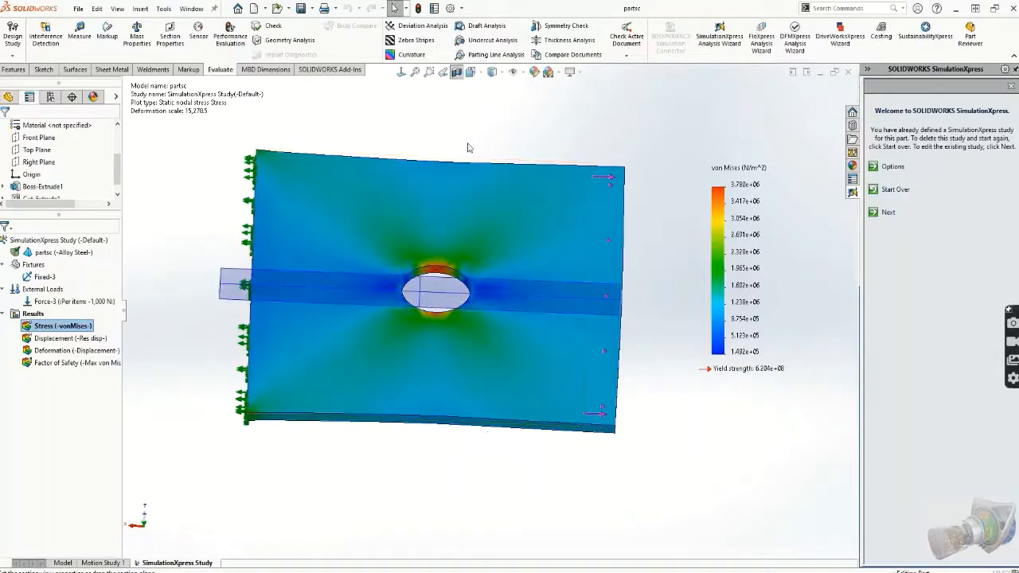
left_click(37, 331)
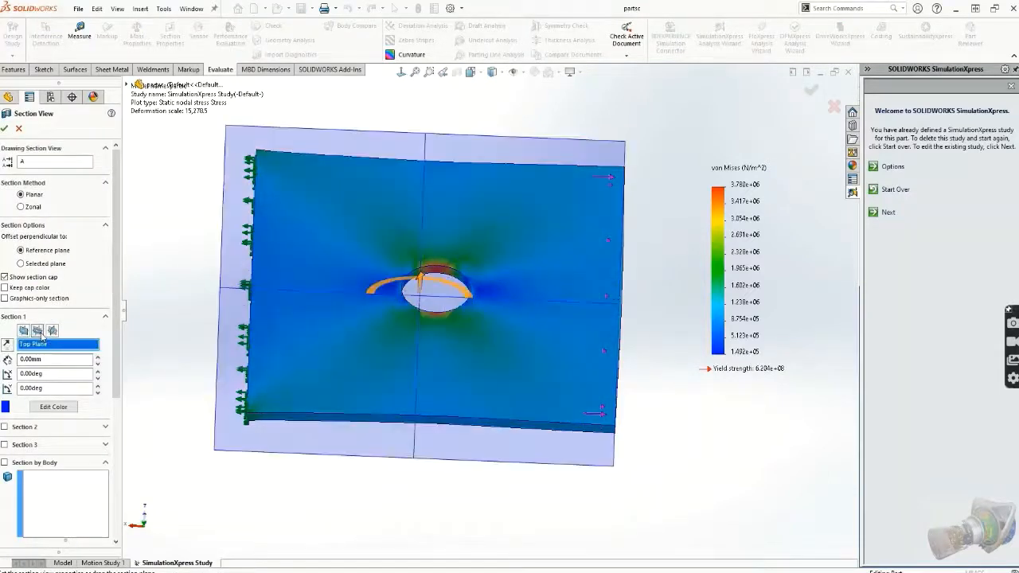
left_click(52, 331)
middle_click_drag(442, 343, 424, 294)
left_click_drag(391, 296, 408, 294)
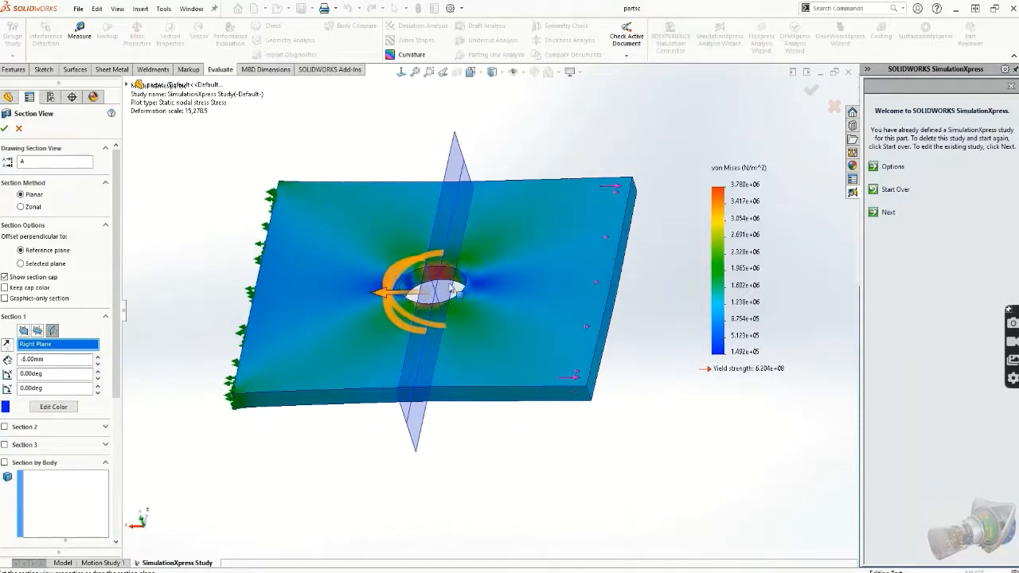
left_click(811, 91)
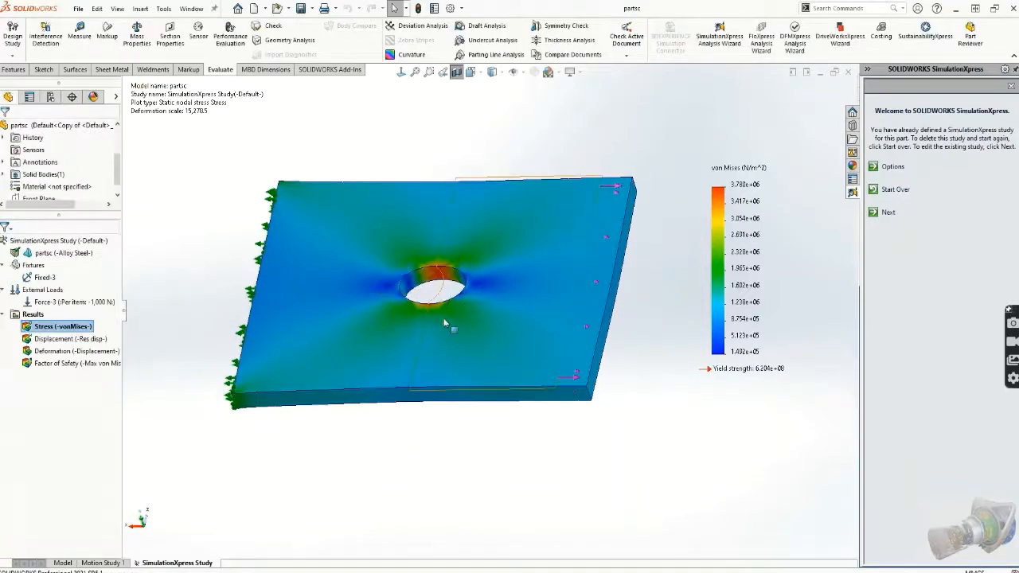
mouse_move(444, 318)
middle_mouse_down()
mouse_move(461, 269)
mouse_move(438, 306)
middle_mouse_up()
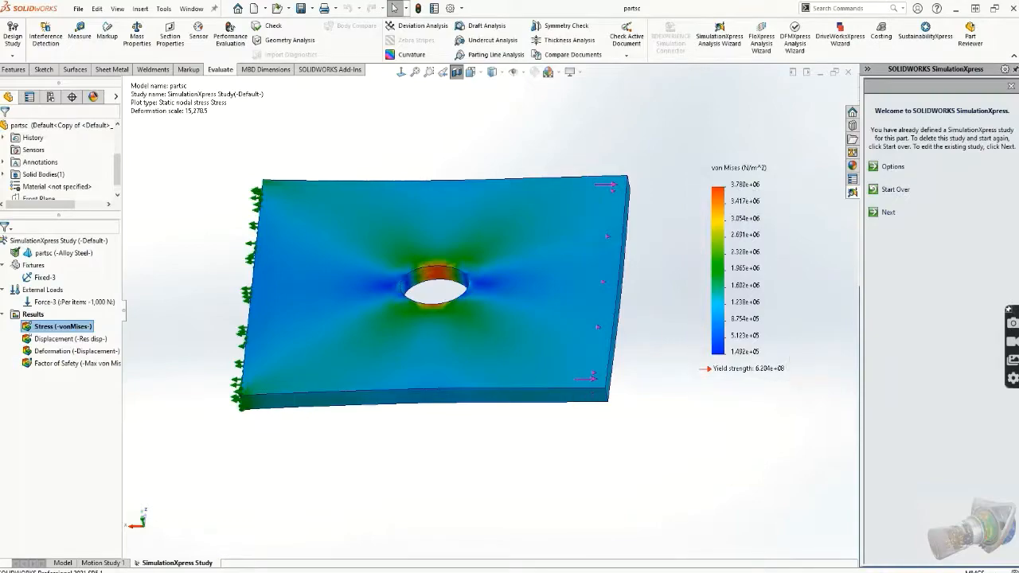
Switch to part12345, show the solid plate's von Mises stress plot for comparison, and return to the holed plate partsc
key("ctrl+Tab")
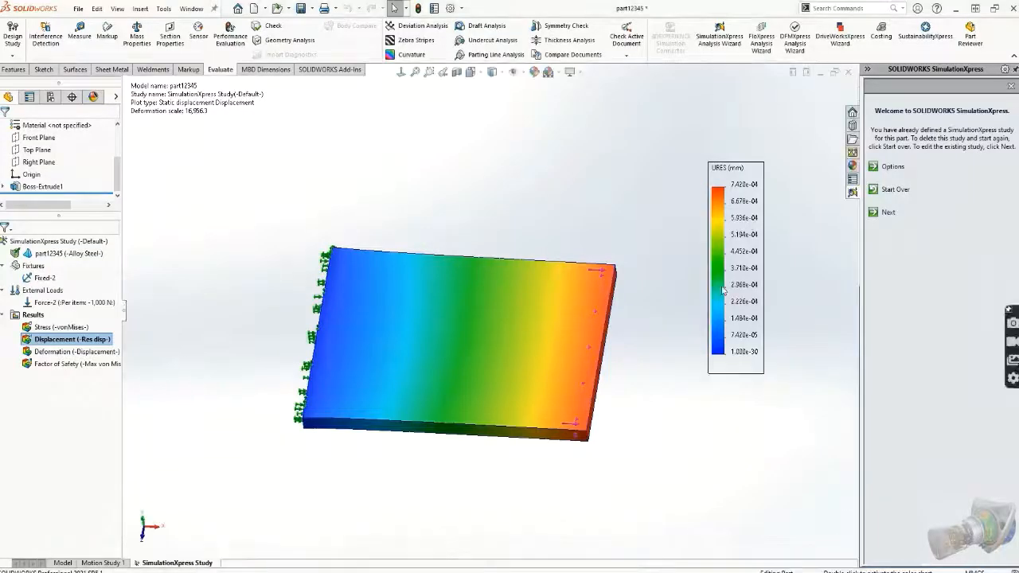
double_click(60, 327)
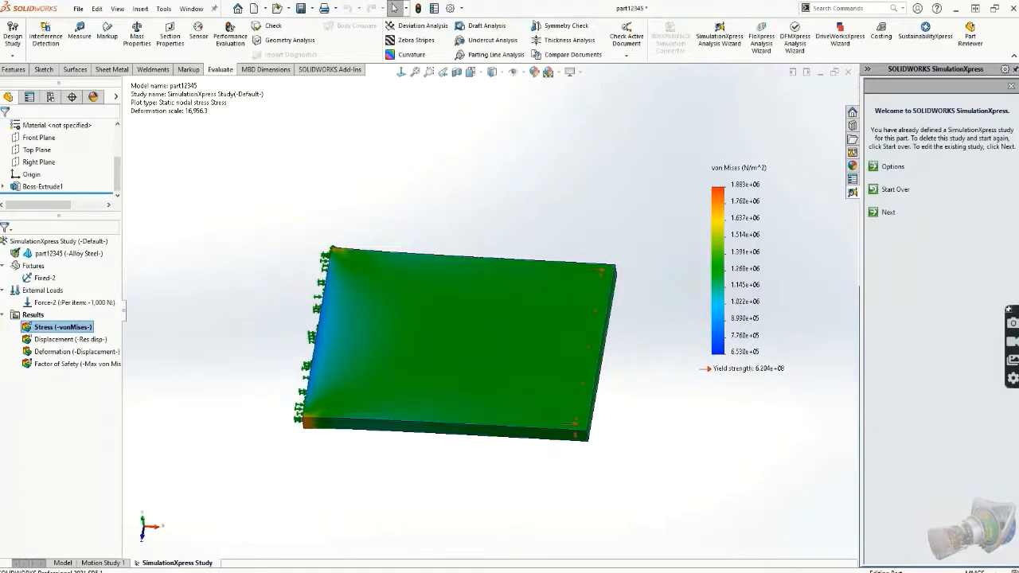
left_click(582, 538)
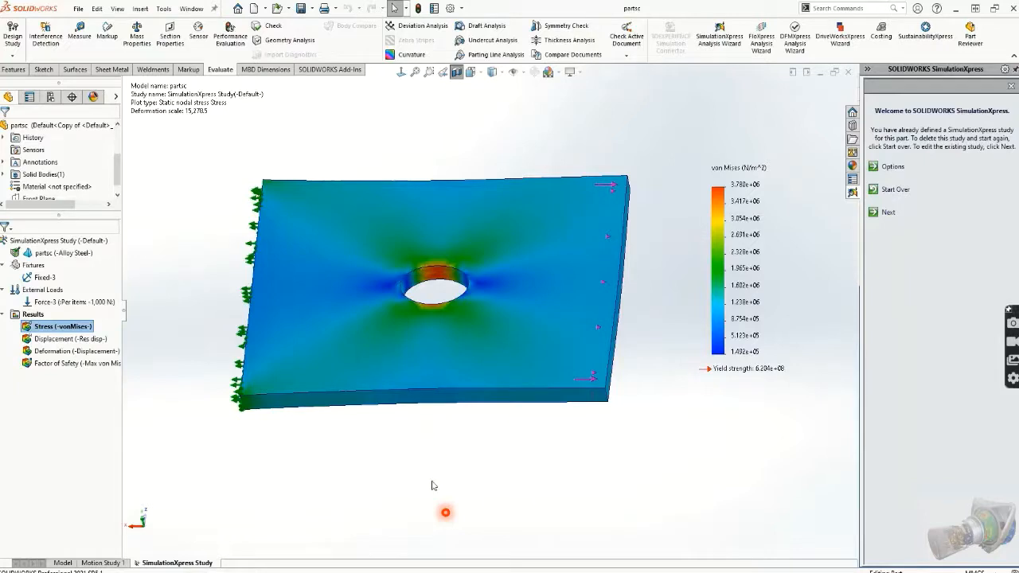
Switch to the open stepped bolt part bolt123 and launch the SimulationXpress Analysis Wizard
left_click(356, 546)
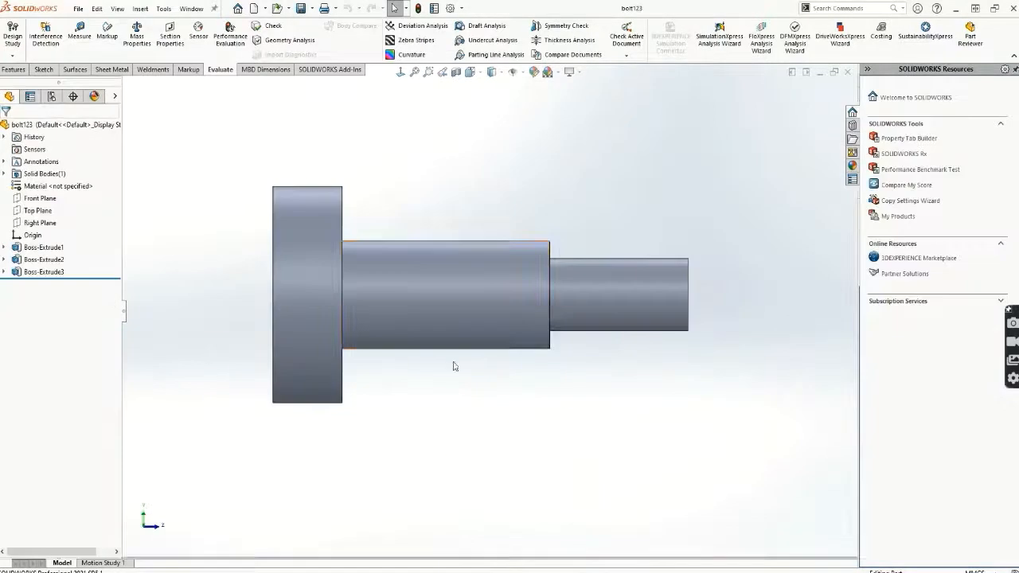
middle_click_drag(467, 329, 496, 316)
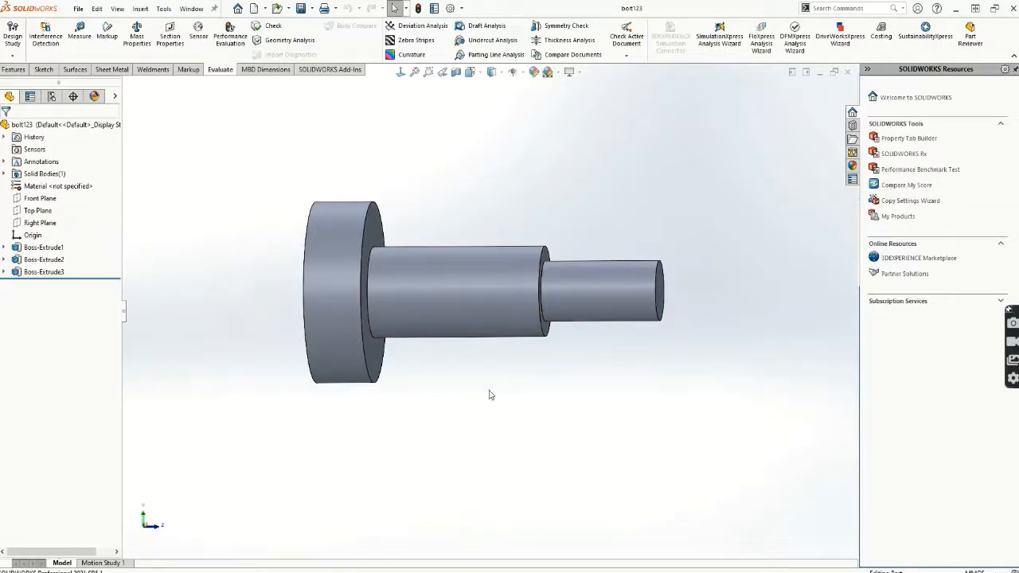
middle_click_drag(479, 378, 540, 303)
scroll(542, 306, "up", 1)
scroll(538, 309, "down", 1)
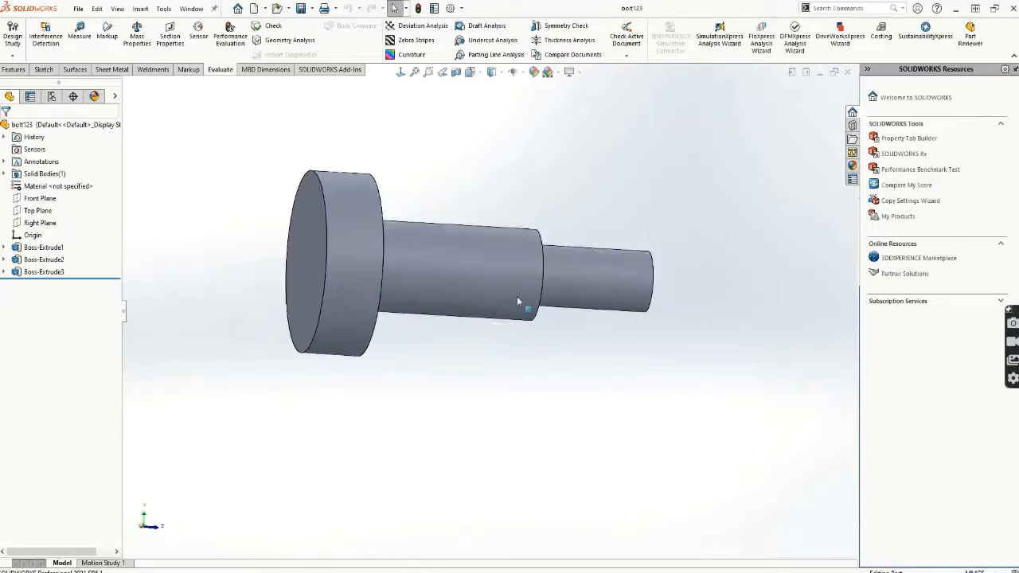
left_click(719, 35)
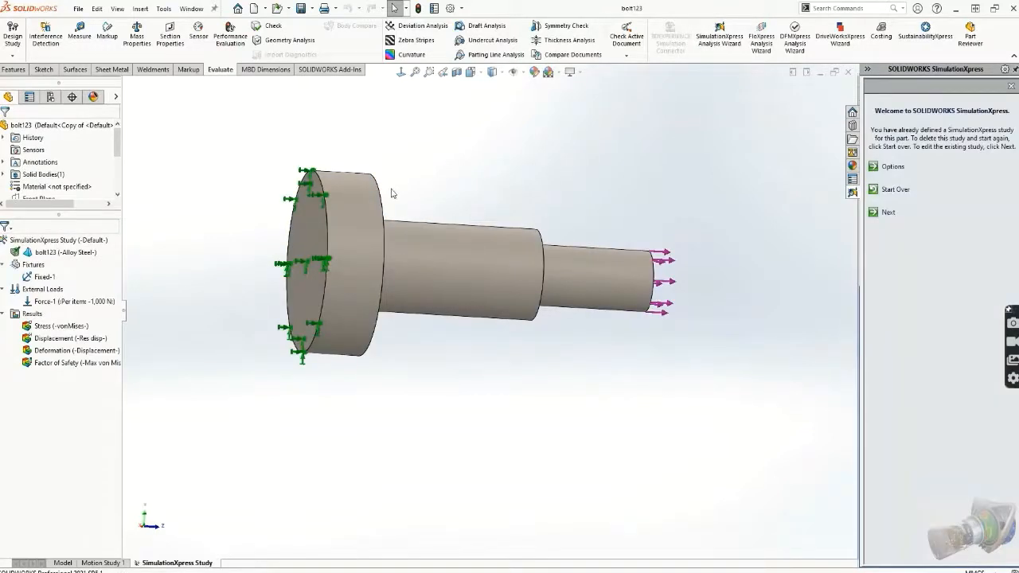
Check which end faces of the stepped bolt carry the fixed fixture and the external force
left_click(41, 277)
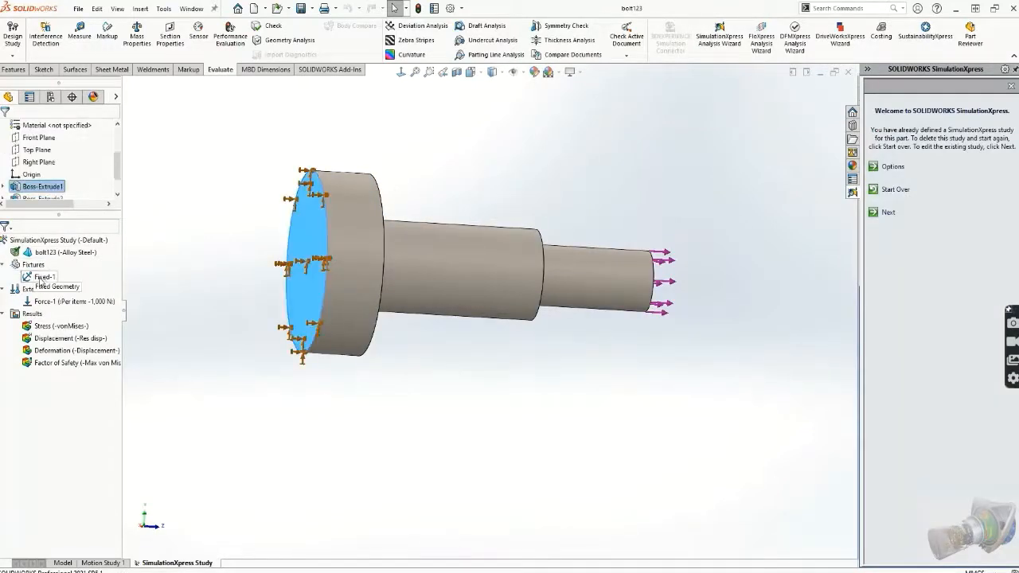
left_click(41, 278)
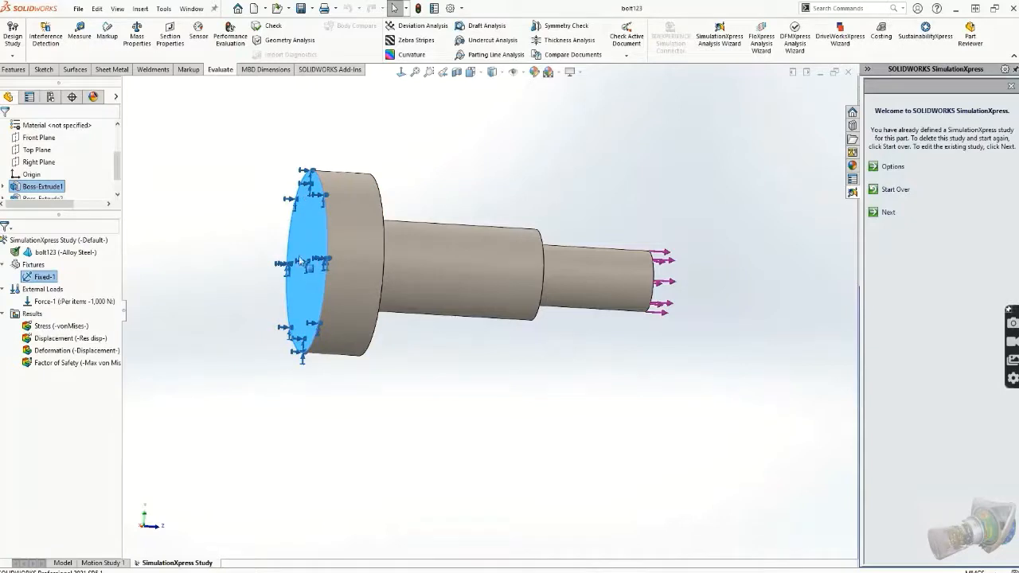
left_click(57, 301)
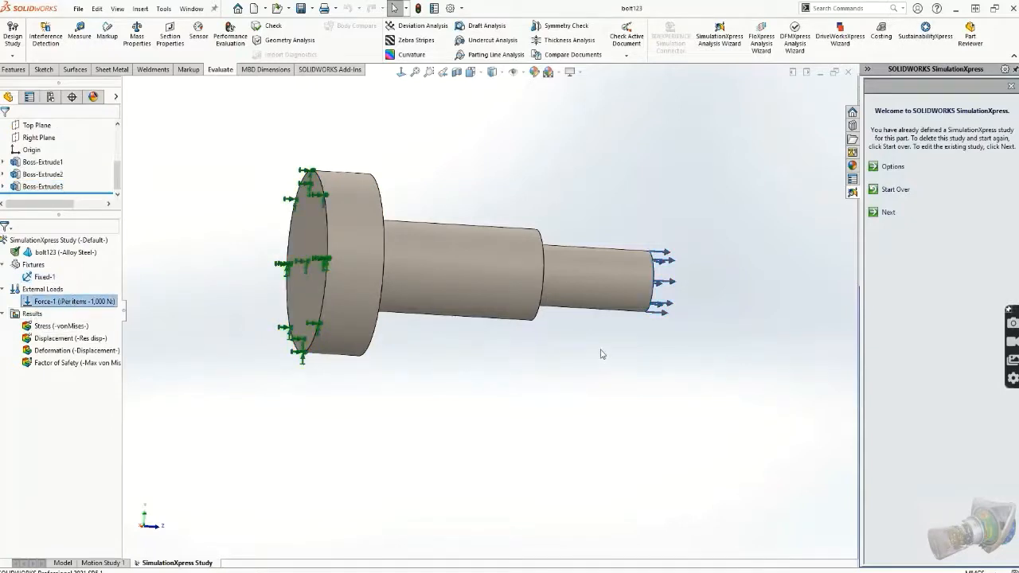
middle_click_drag(603, 353, 548, 369)
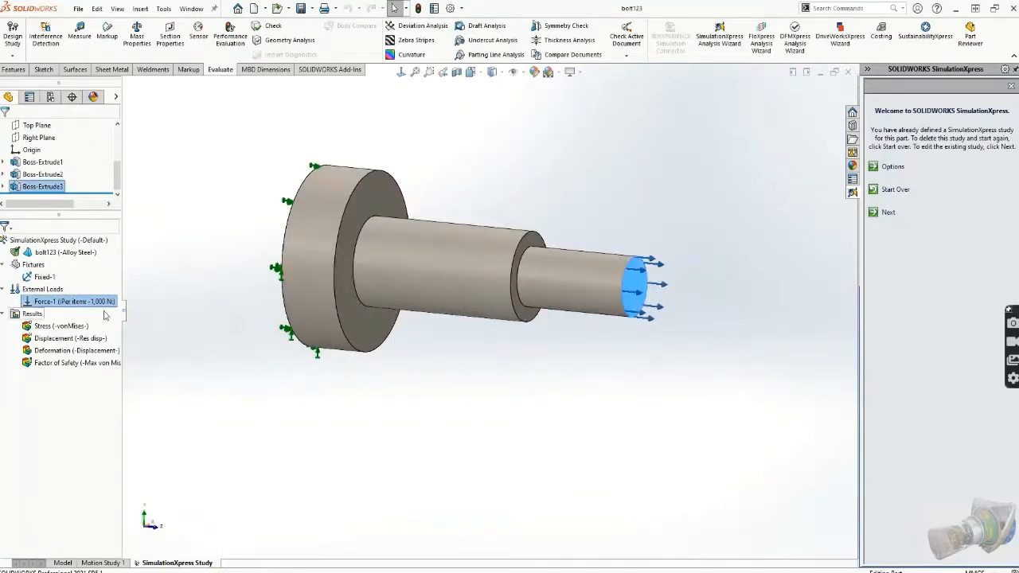
middle_click_drag(669, 266, 706, 264)
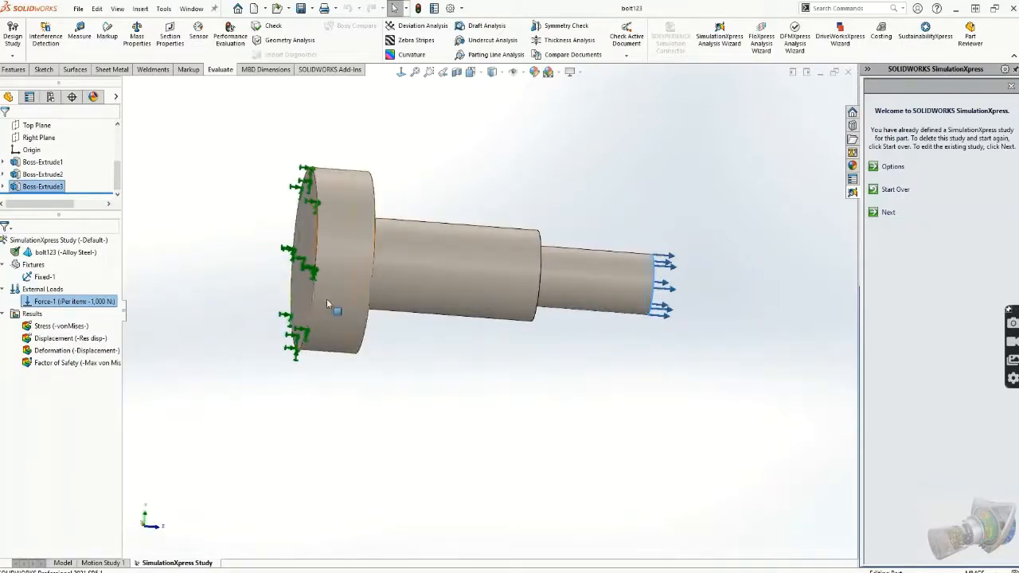
Examine the von Mises stress plot of bolt123 around its sharp diameter steps, and show its displacement plot
double_click(63, 325)
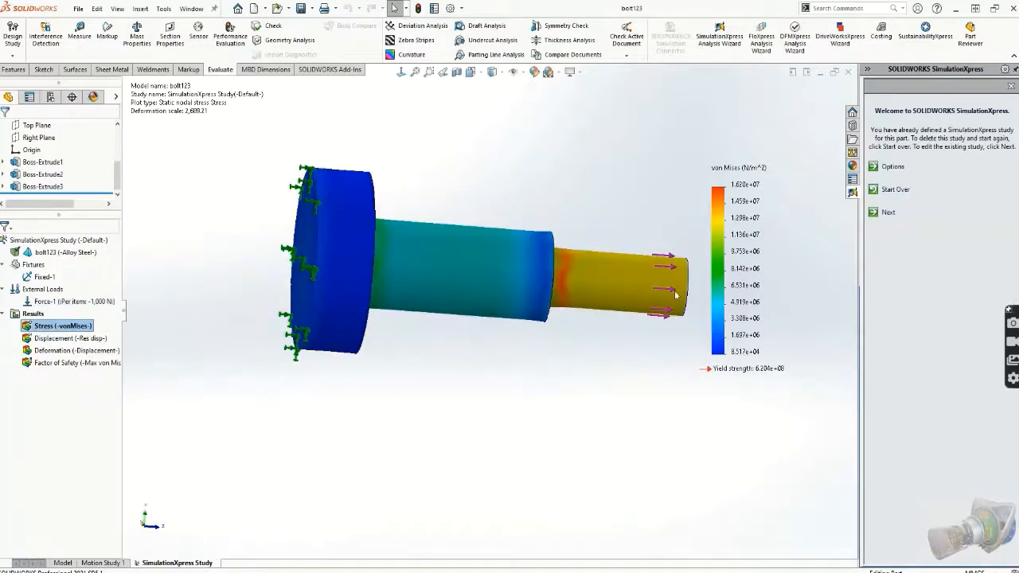
middle_click_drag(676, 295, 582, 228)
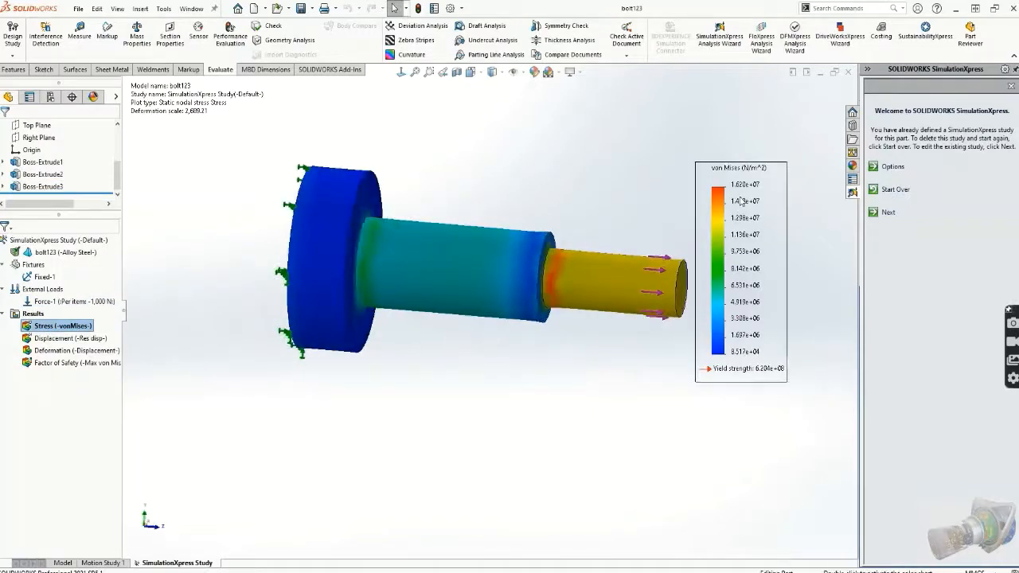
scroll(742, 192, "down", 1)
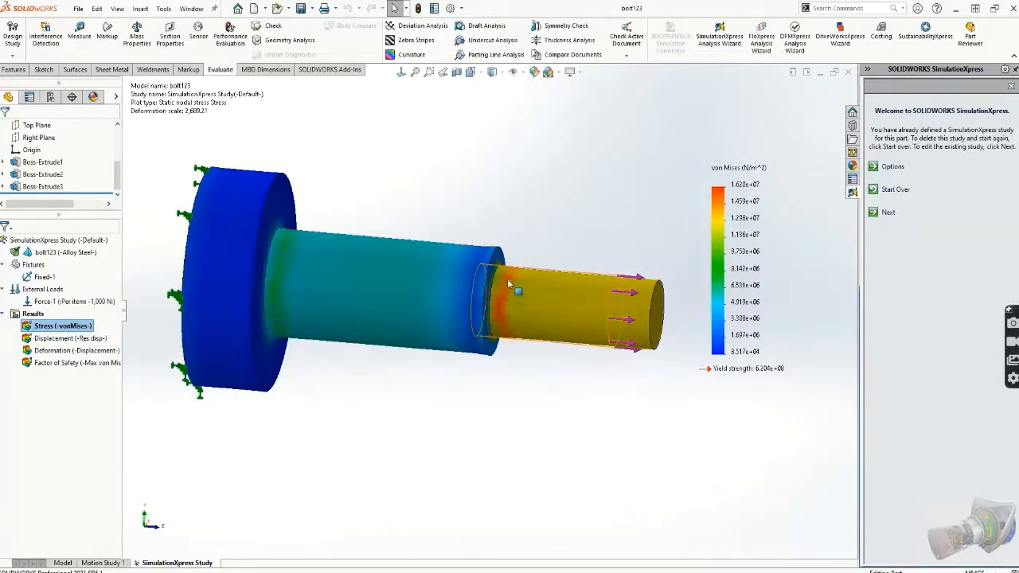
middle_click_drag(496, 333, 450, 271)
middle_click_drag(461, 275, 519, 327)
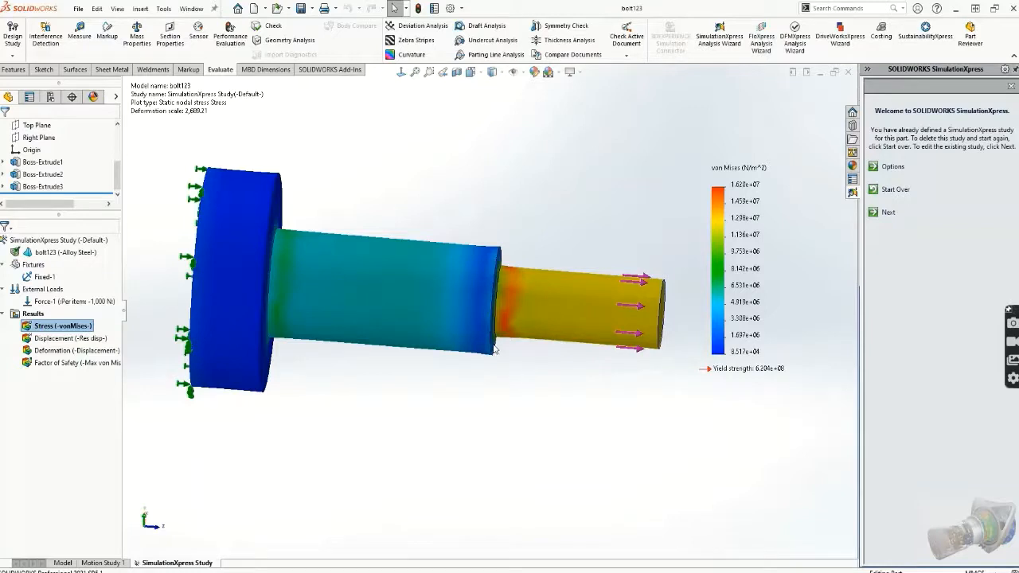
scroll(494, 348, "up", 2)
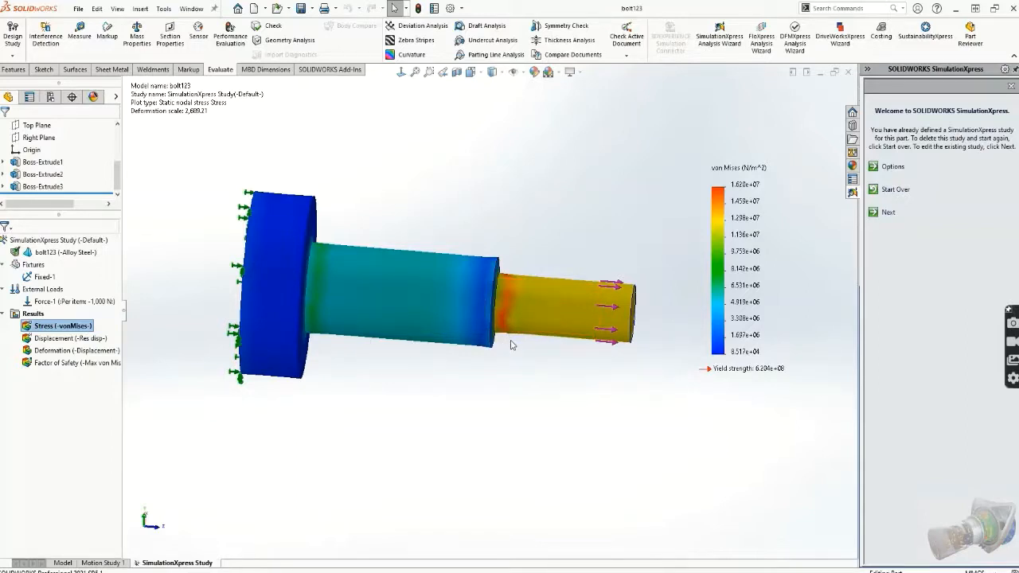
left_click(62, 341)
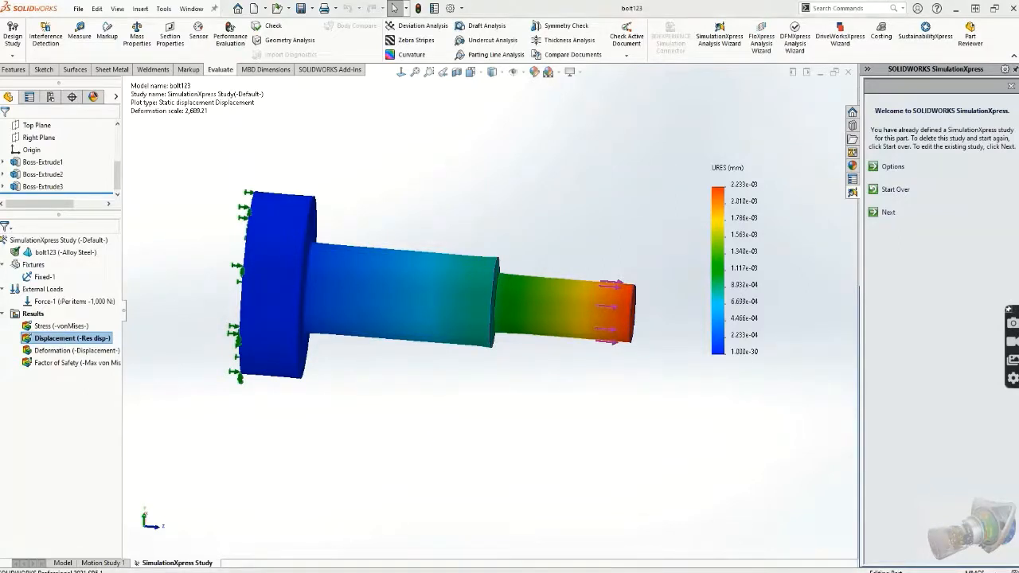
Switch to the open part bolt123ert, the stepped bolt with filleted shoulders
mouse_move(403, 572)
left_click(228, 541)
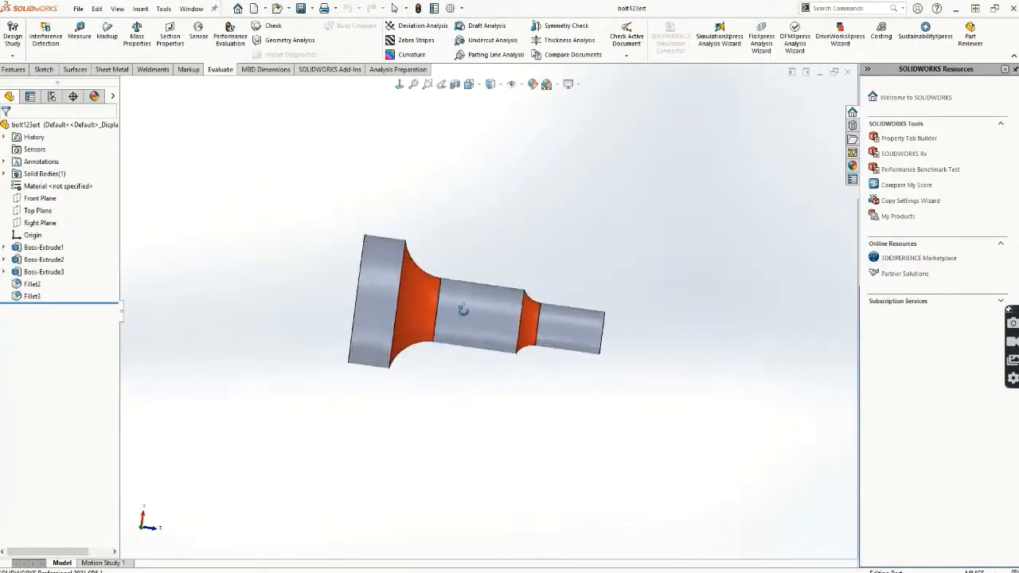
scroll(455, 319, "down", 3)
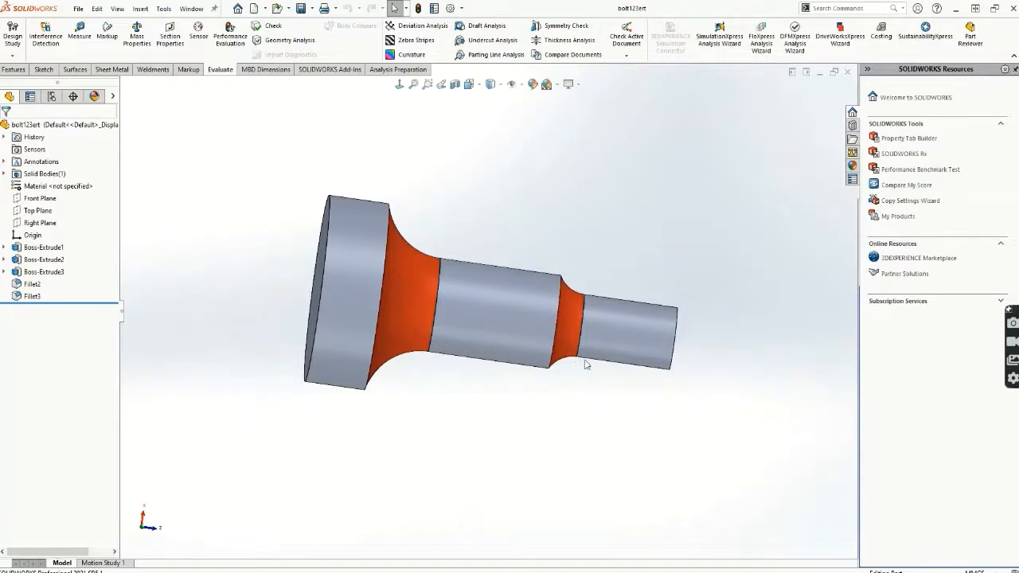
Inspect the fillet profiles of bolt123ert in a planar section view on the Top Plane, and turn the section off
left_click(454, 84)
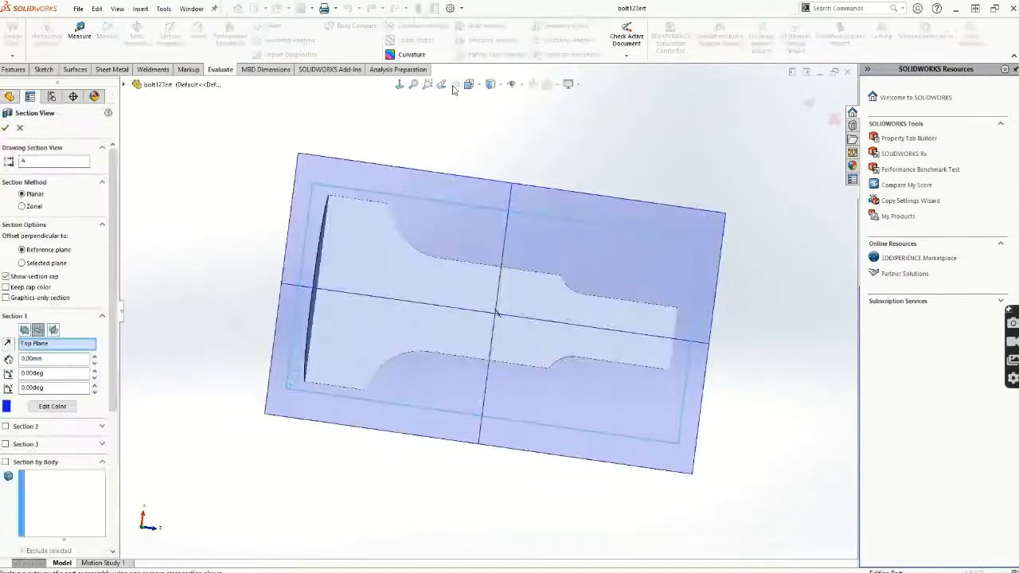
left_click(810, 102)
middle_click_drag(379, 324, 346, 343)
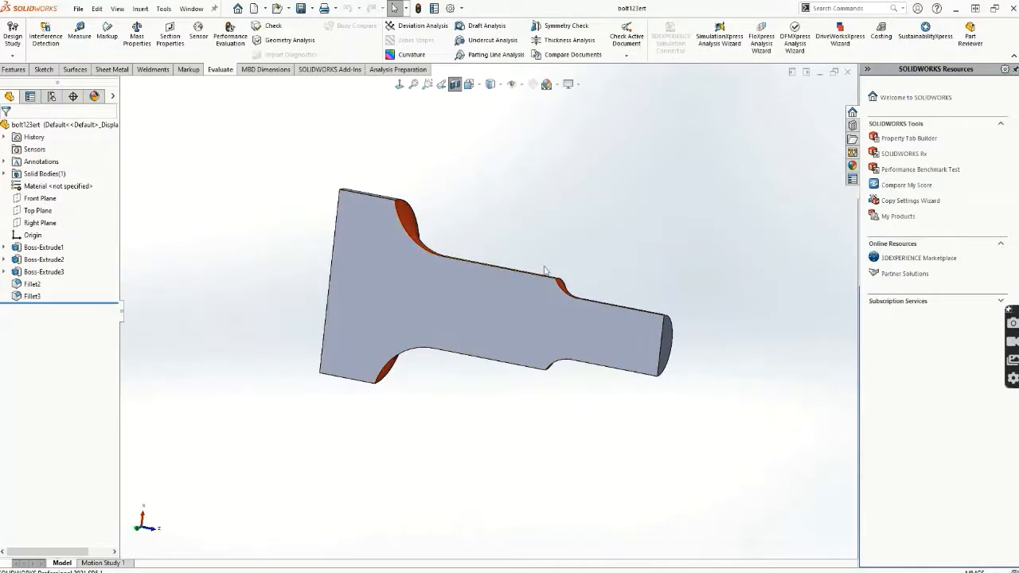
middle_click_drag(574, 297, 440, 198)
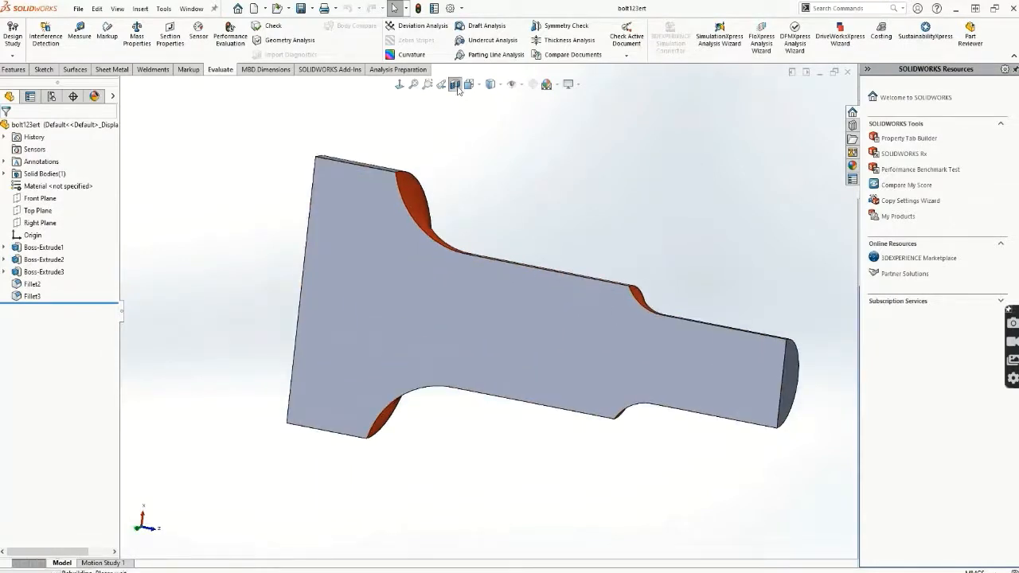
left_click(455, 83)
middle_click_drag(415, 329, 508, 277)
Launch the SimulationXpress Analysis Wizard for the filleted bolt and check its fixed and loaded end faces
left_click(720, 36)
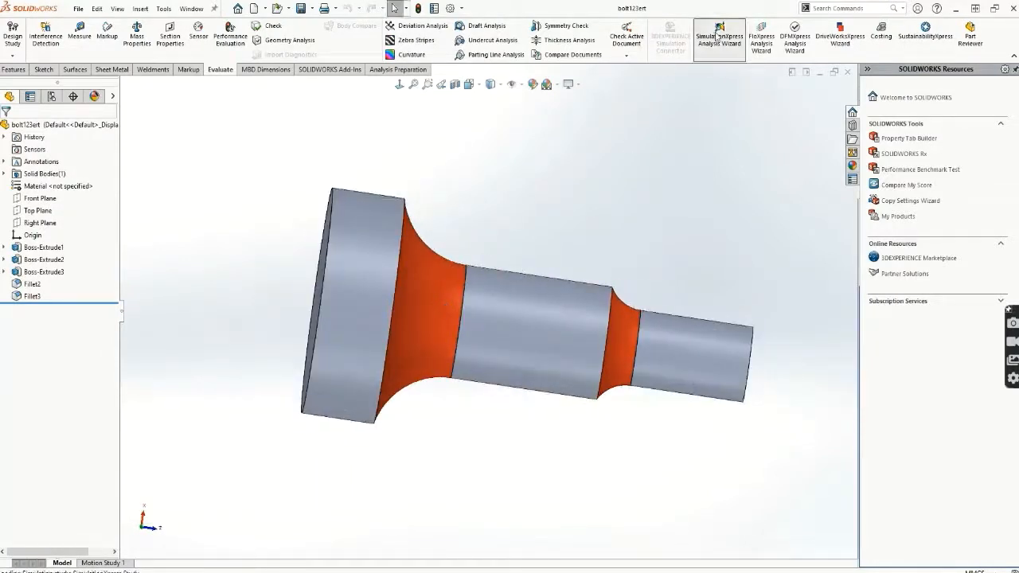
middle_click_drag(478, 217, 387, 289)
left_click(388, 289)
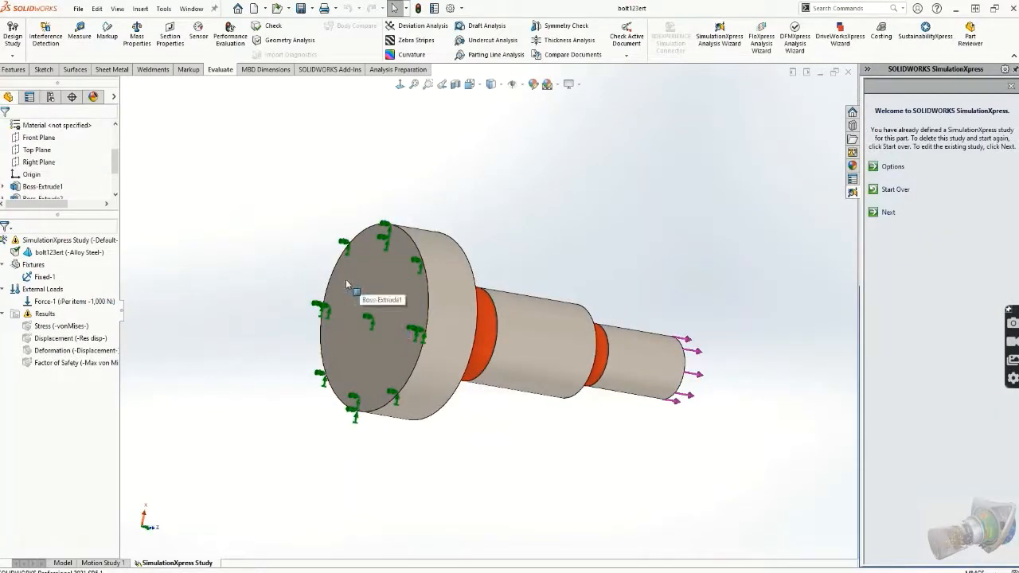
middle_click_drag(672, 306, 608, 304)
left_click(701, 353)
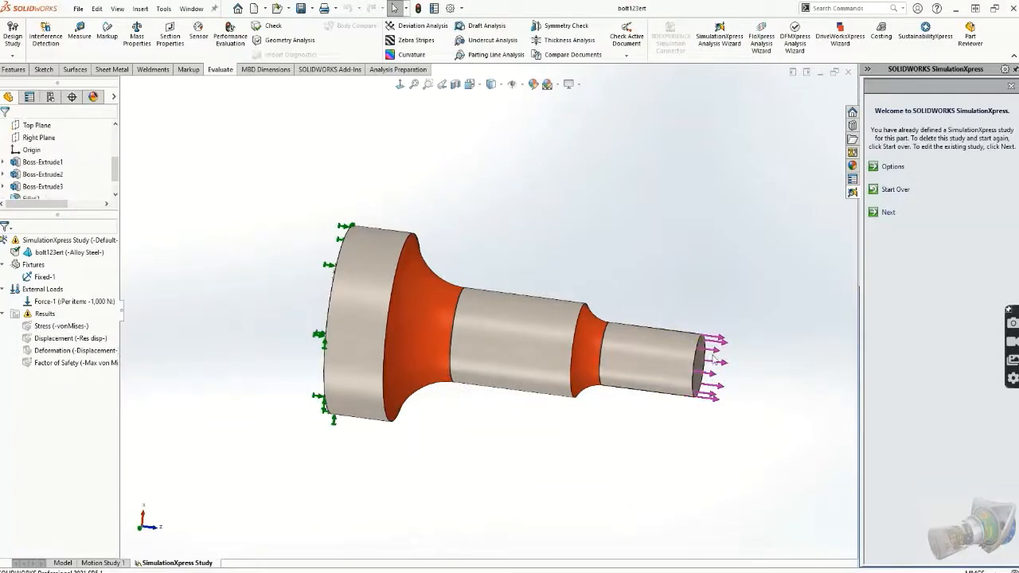
Run the filleted bolt's simulation with the existing fixture, load and Alloy Steel material, and stop the deformation animation
left_click(873, 212)
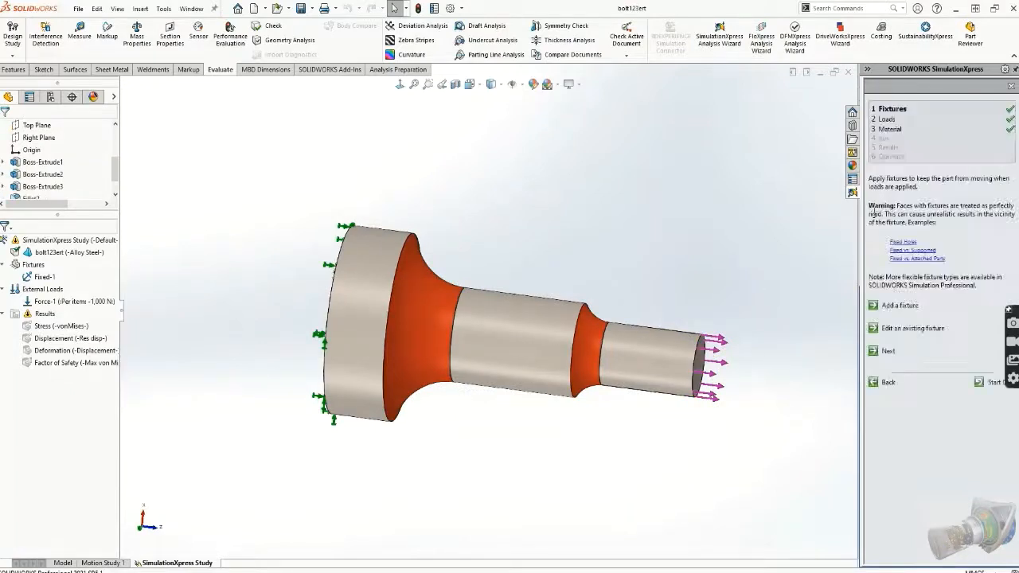
left_click(873, 351)
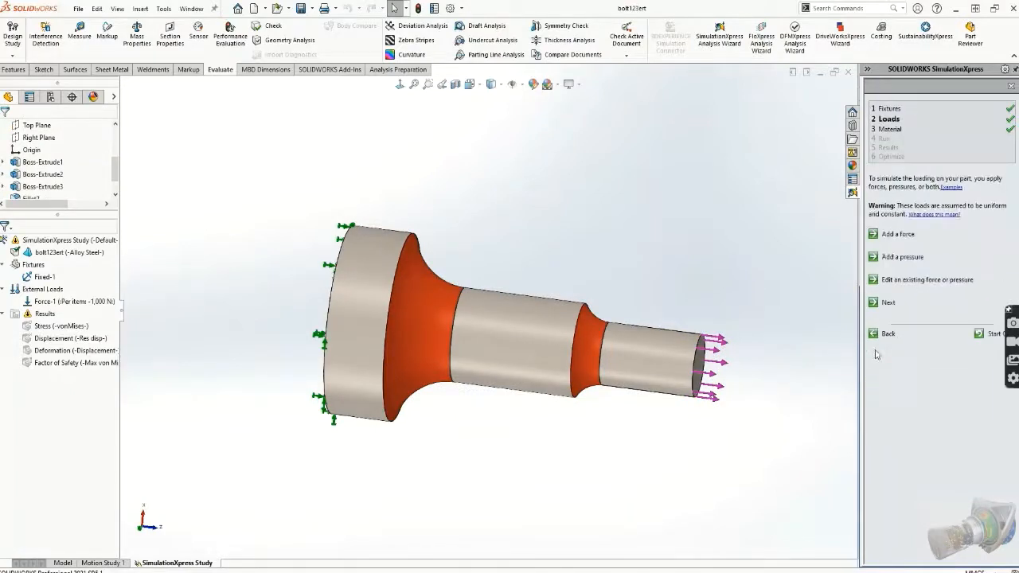
left_click(873, 302)
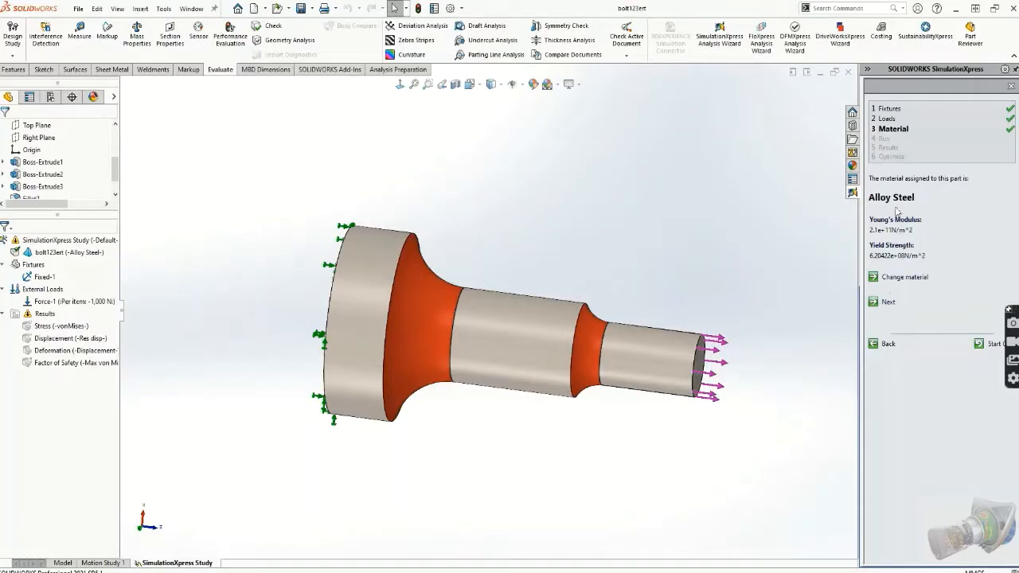
left_click(874, 303)
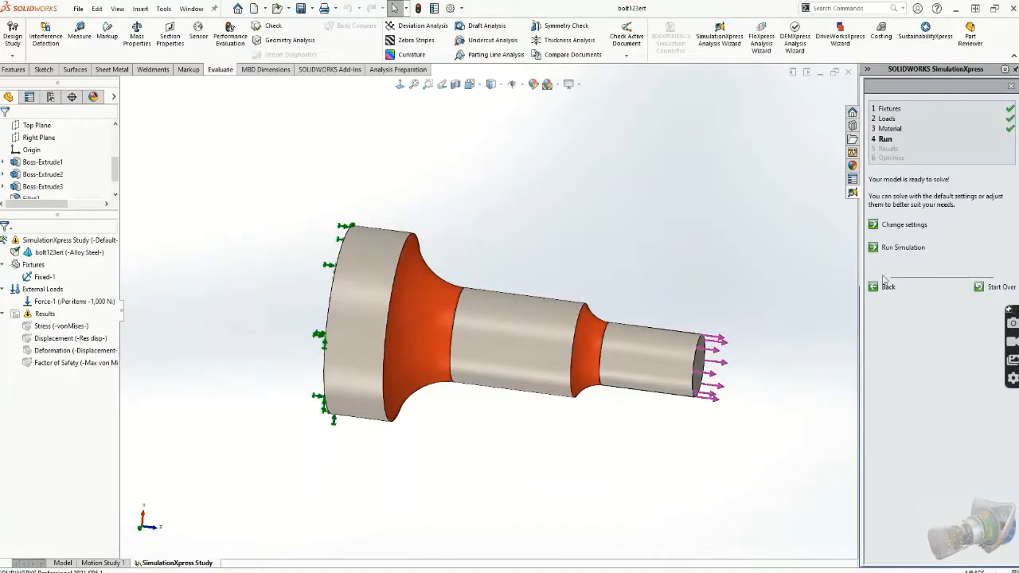
left_click(873, 248)
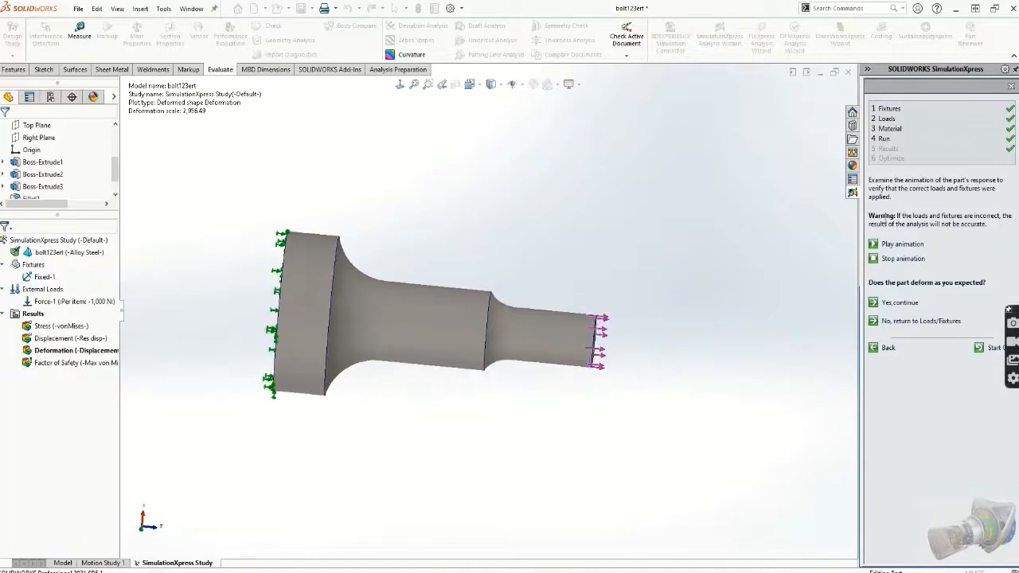
left_click(874, 258)
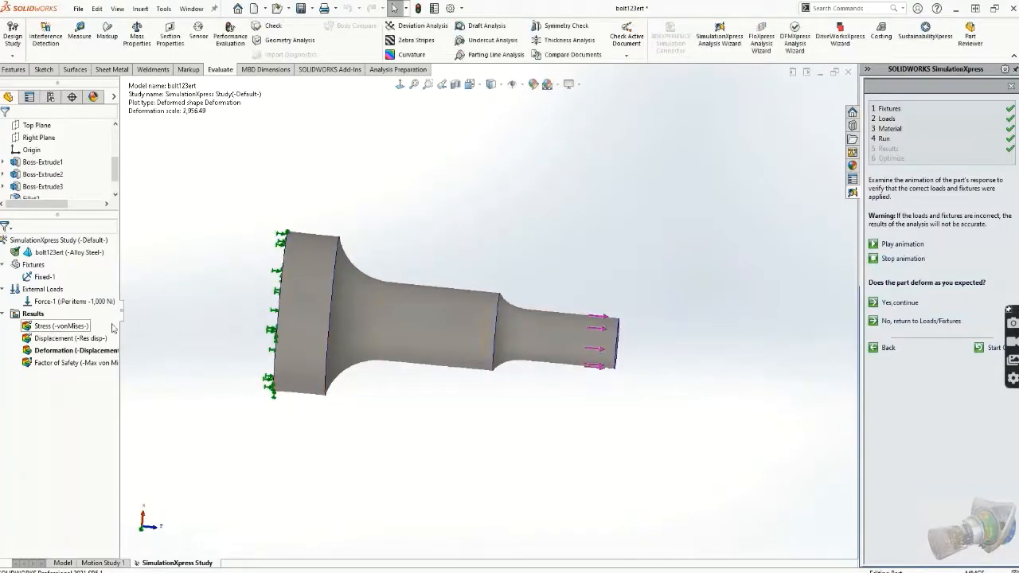
Show the filleted bolt's von Mises stress plot, and switch to bolt123 to show its stress plot for comparison
double_click(56, 327)
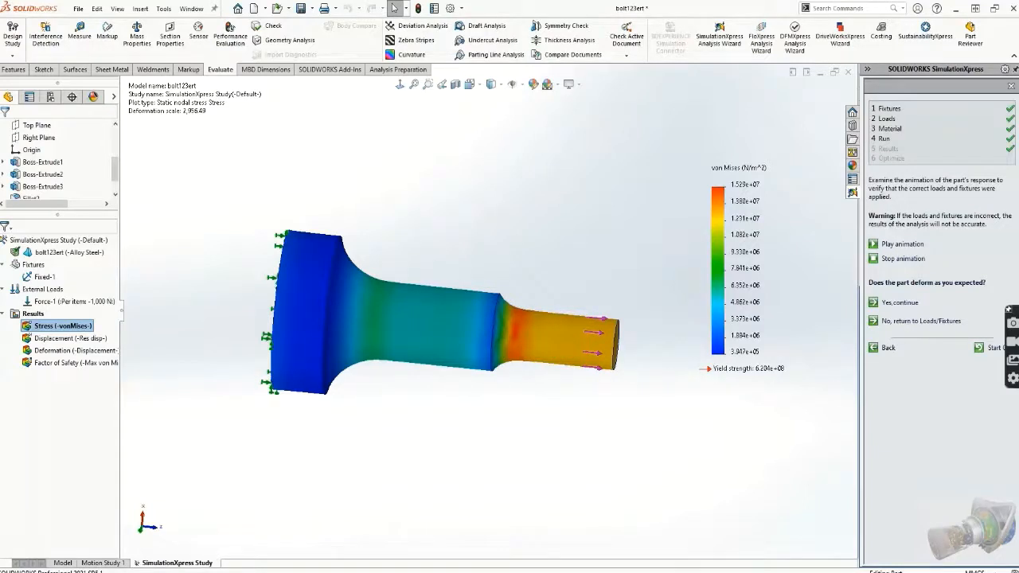
mouse_move(402, 572)
left_click(351, 546)
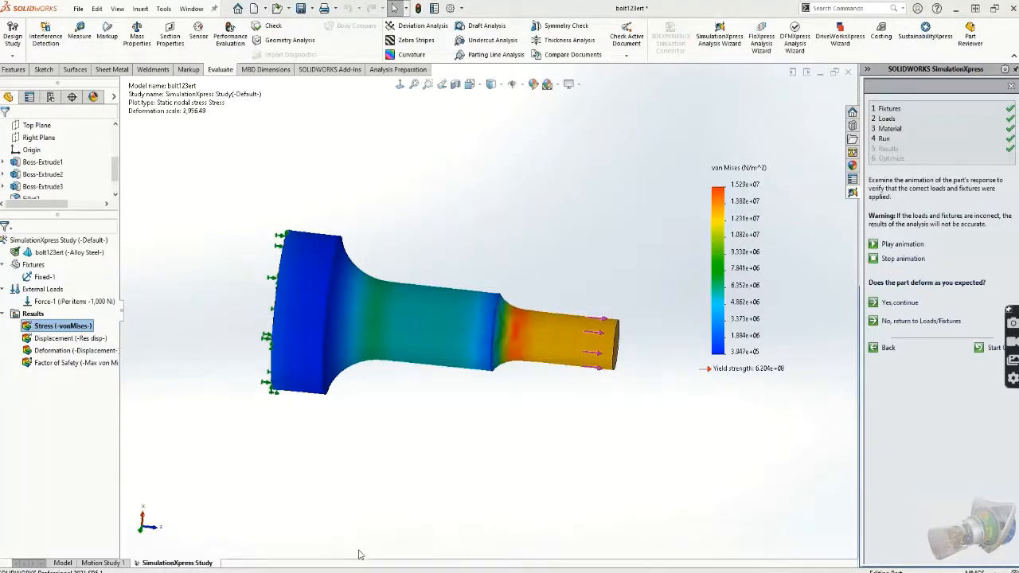
double_click(57, 328)
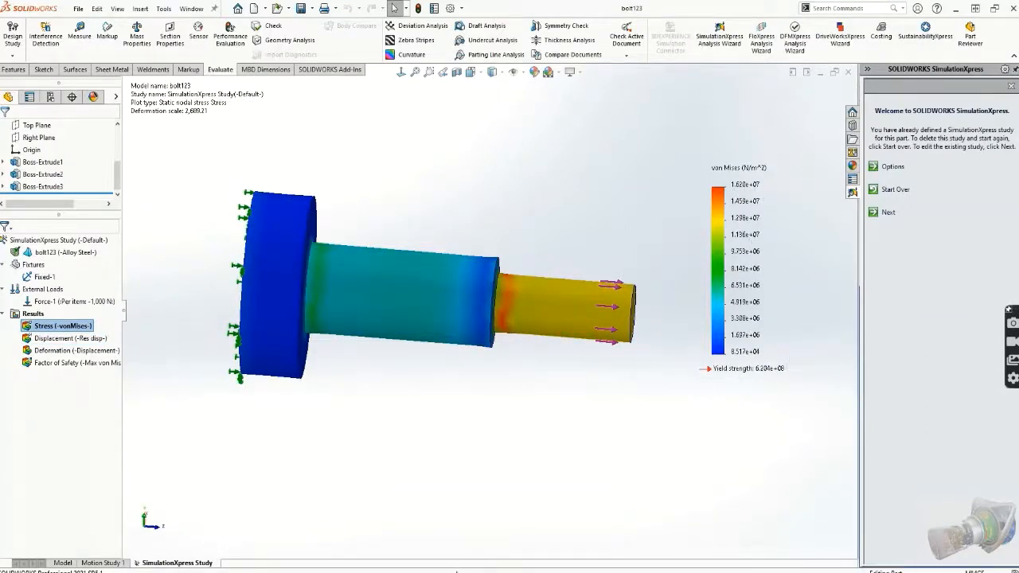
Switch back to bolt123ert to check its von Mises stress legend, and show the filleted bolt's resultant displacement plot
mouse_move(402, 572)
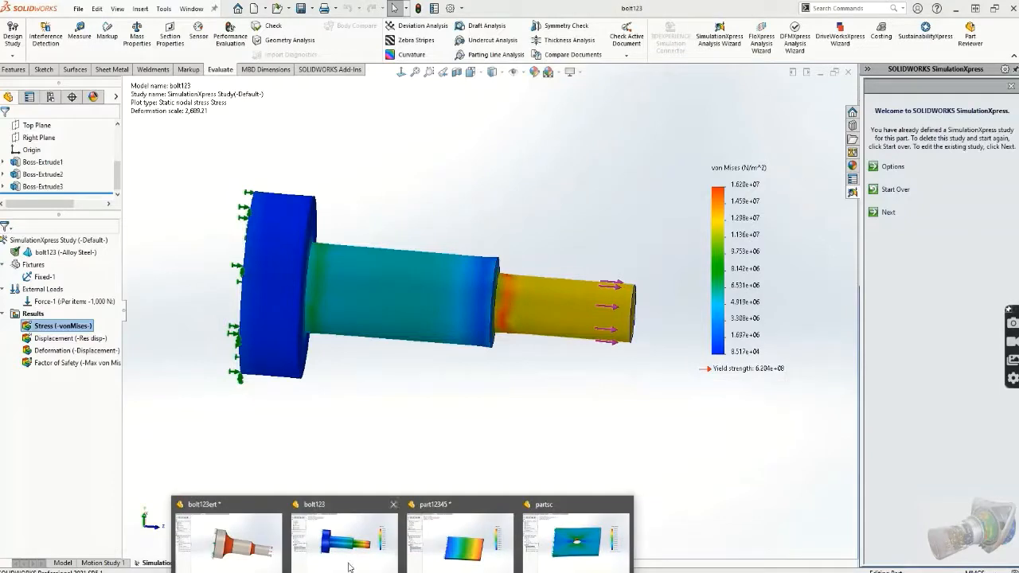
left_click(229, 541)
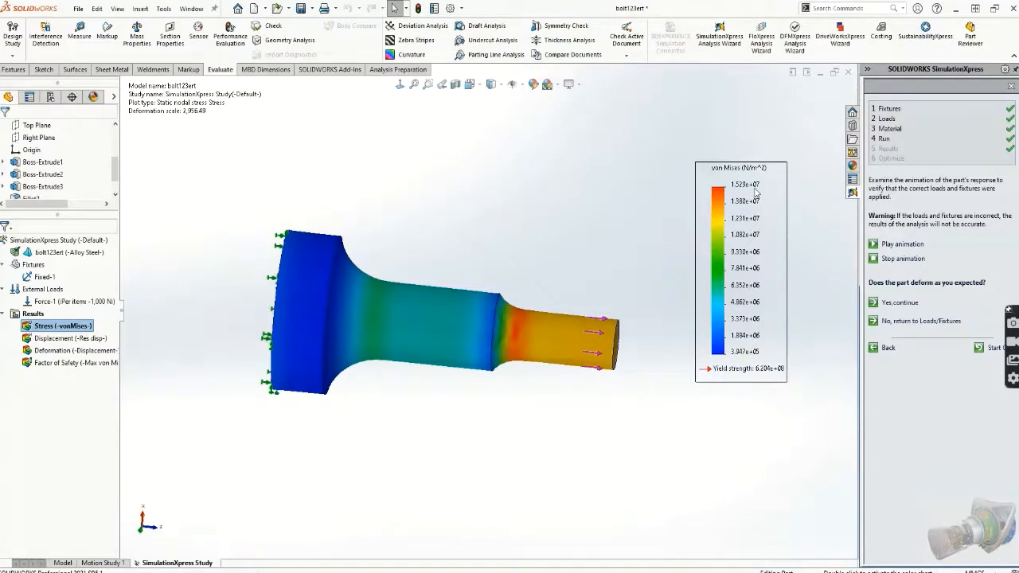
double_click(62, 340)
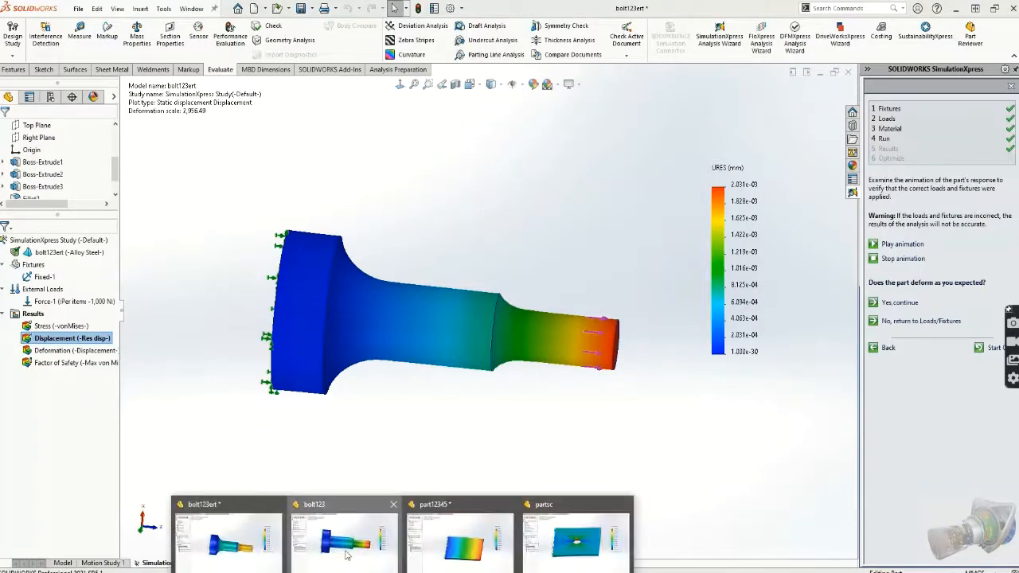
Show the displacement plot of the sharp-stepped bolt123, and return to bolt123ert to compare it with the filleted bolt's plot
left_click(346, 553)
double_click(75, 339)
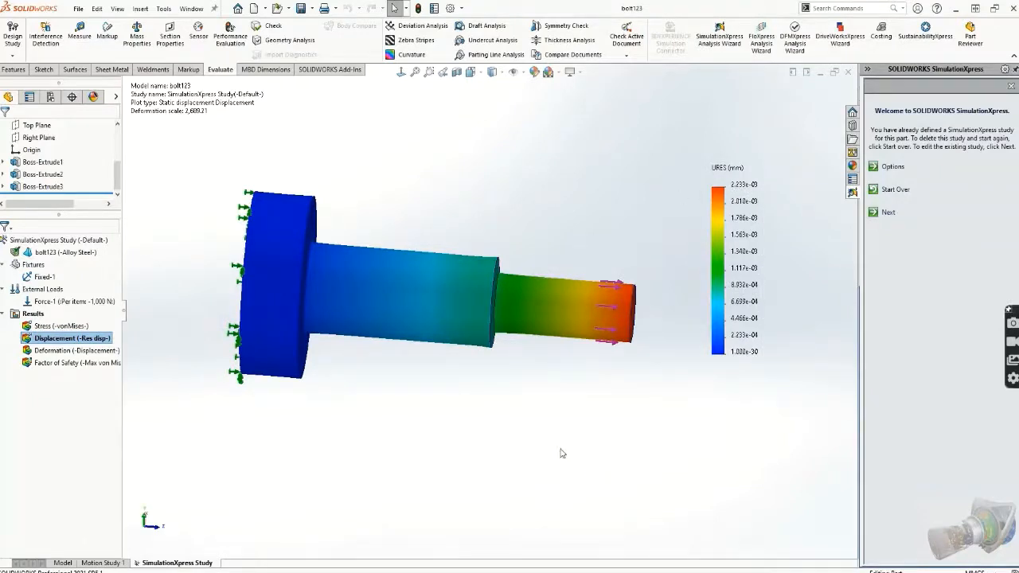
mouse_move(562, 451)
middle_mouse_down()
mouse_move(552, 441)
mouse_move(566, 450)
middle_mouse_up()
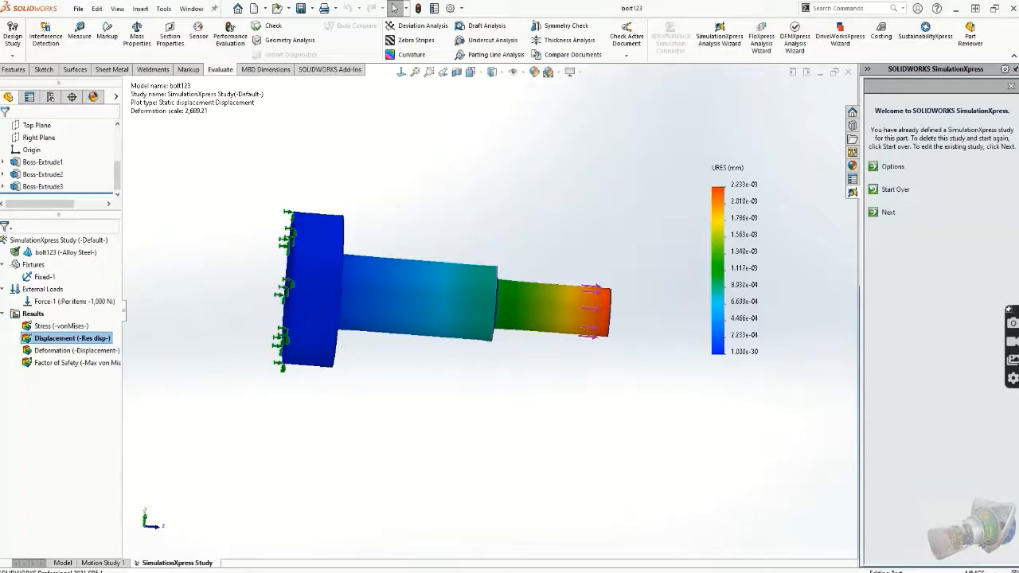
key("ctrl+Tab")
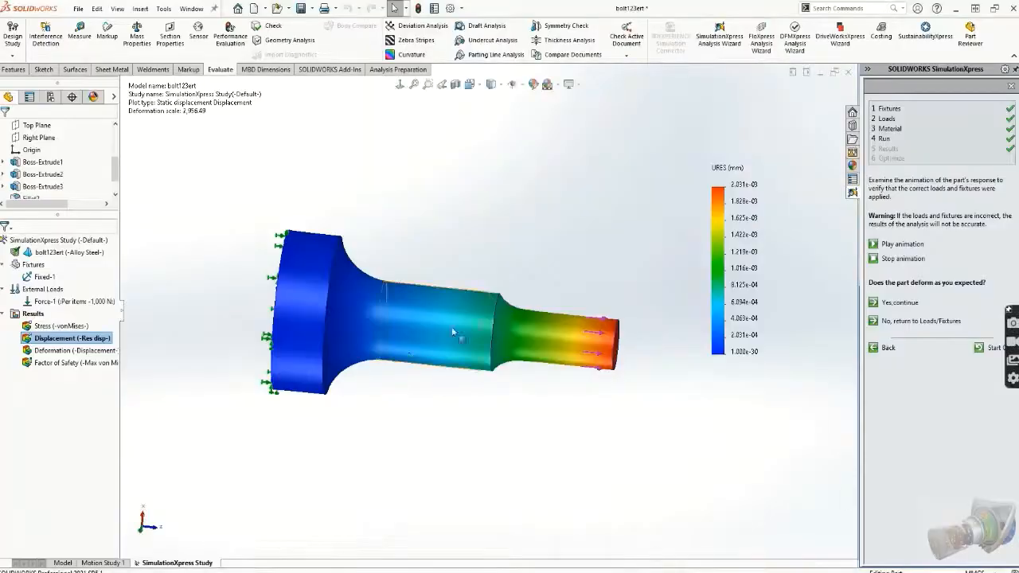
scroll(434, 404, "down", 2)
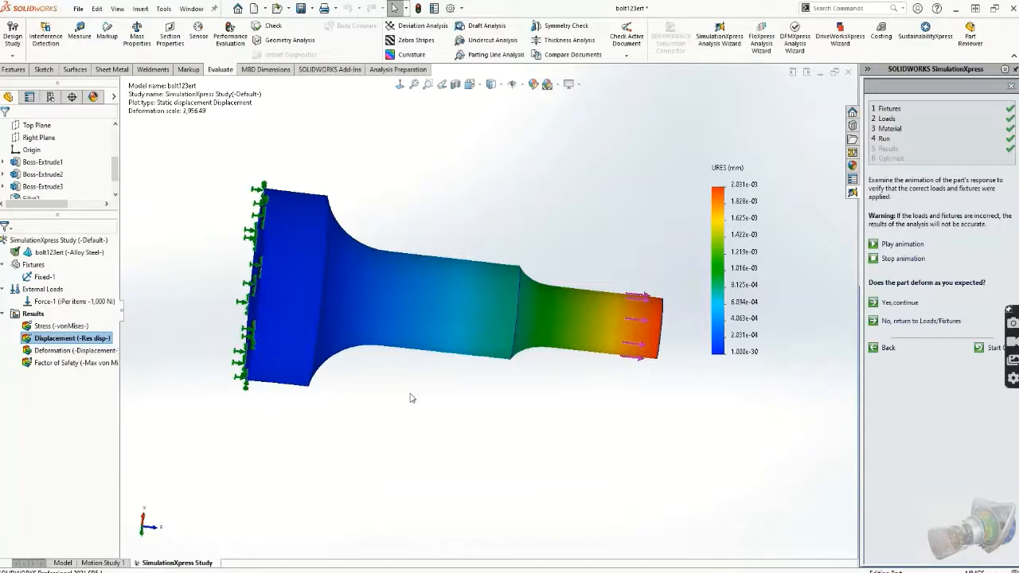
mouse_move(501, 5)
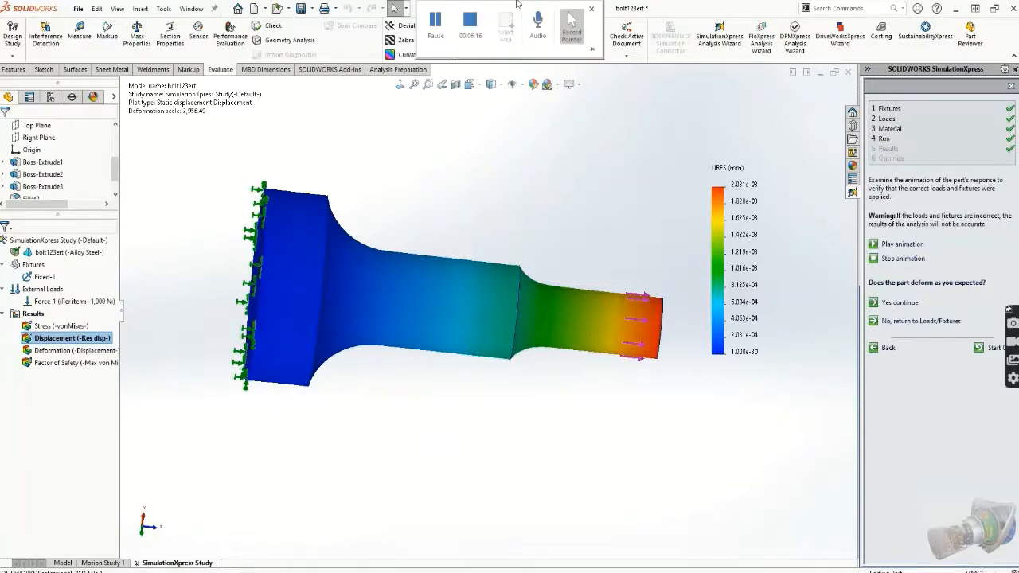